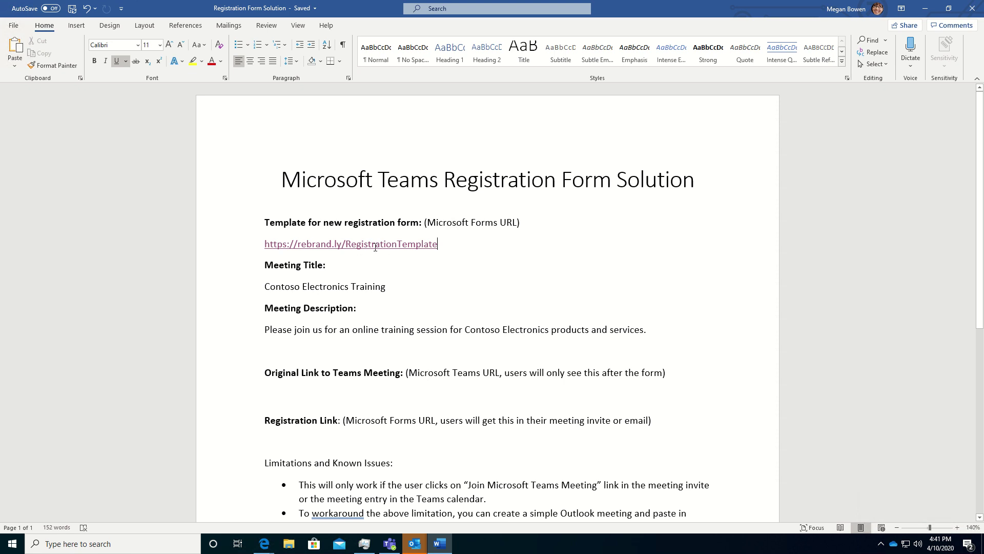
- Open the shared Meeting Registration template and duplicate it as 'Meeting Registration (Copy)'
{"action": "left_click", "coordinate": [419, 244], "text": "ctrl"}
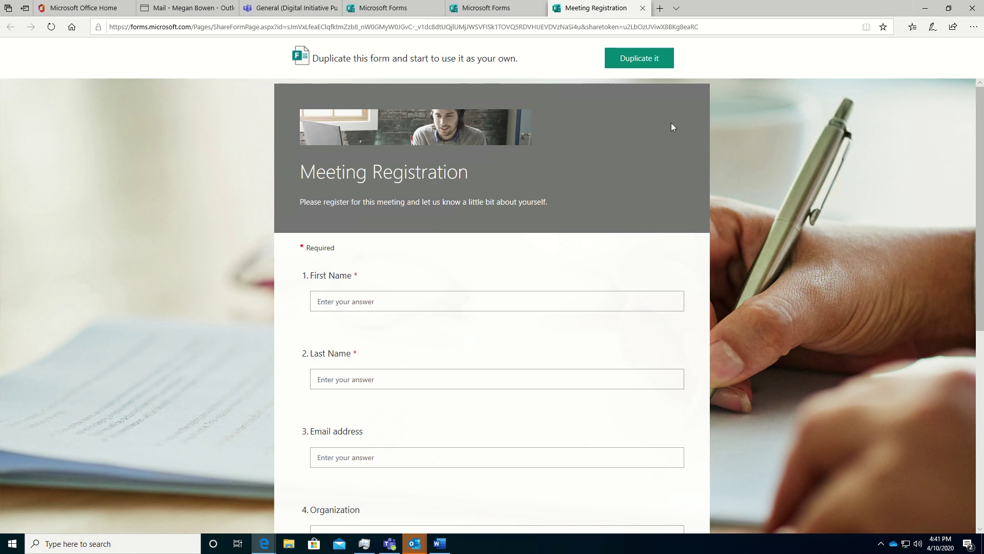
{"action": "left_click", "coordinate": [639, 62]}
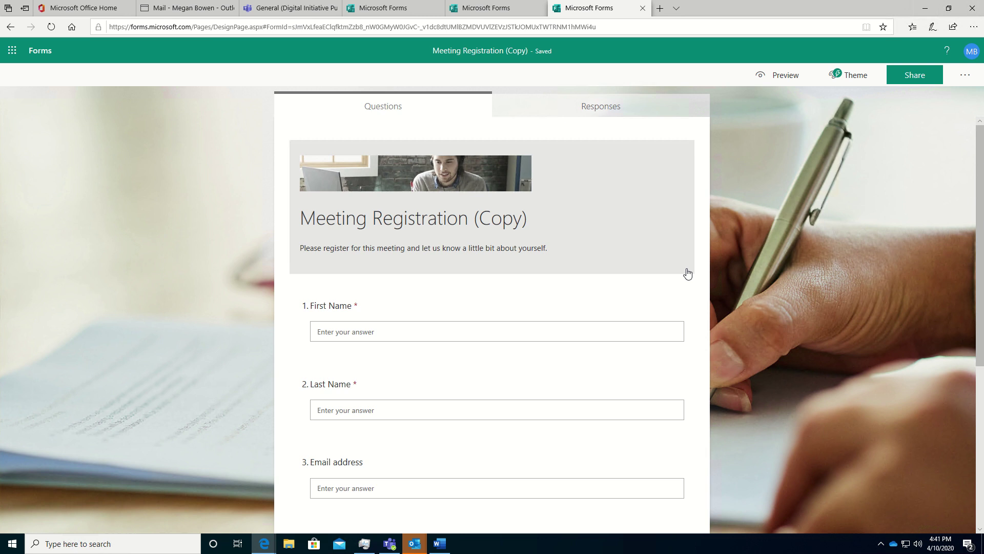
- Retitle the form 'Contoso Electronics Training'
{"action": "left_click", "coordinate": [423, 222]}
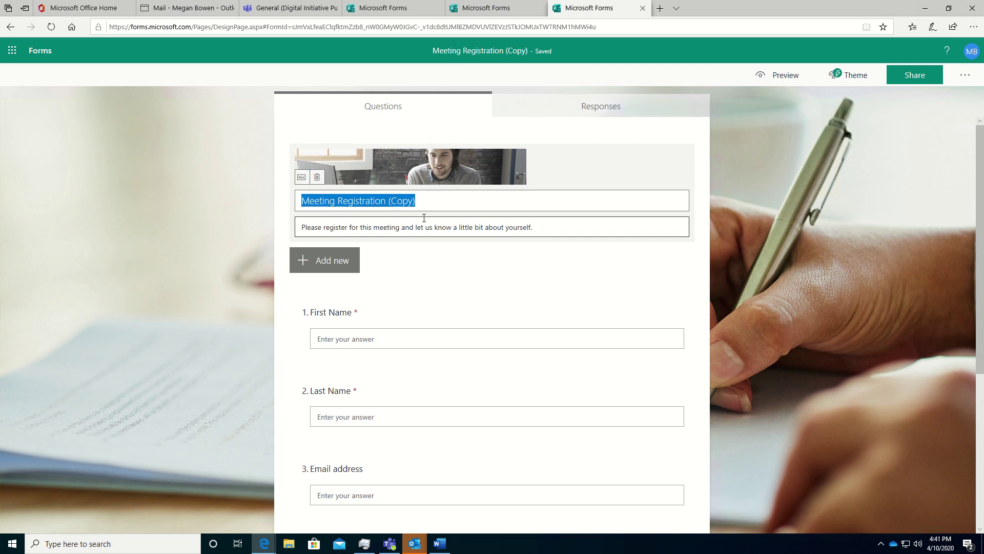
{"action": "type", "text": "C"}
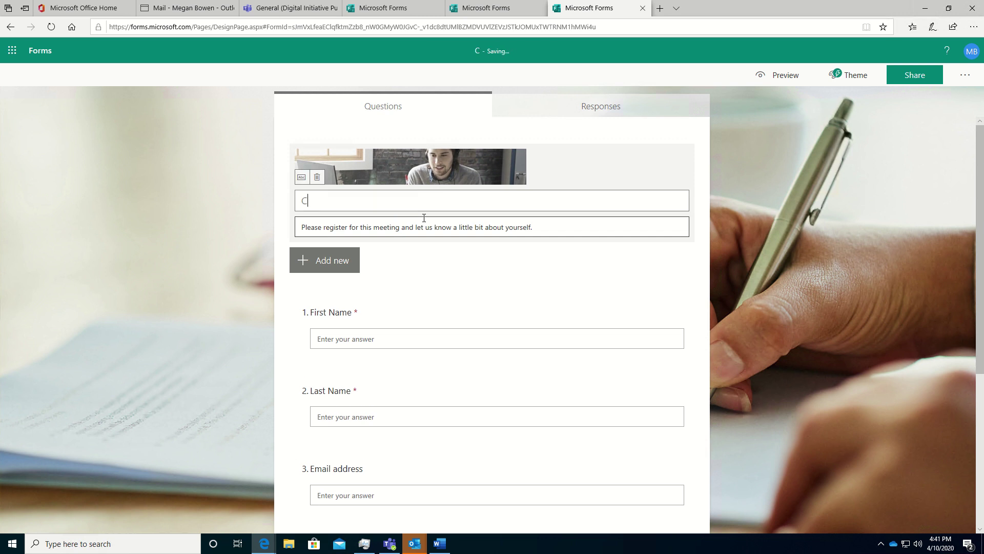
{"action": "type", "text": "ontoso Elec"}
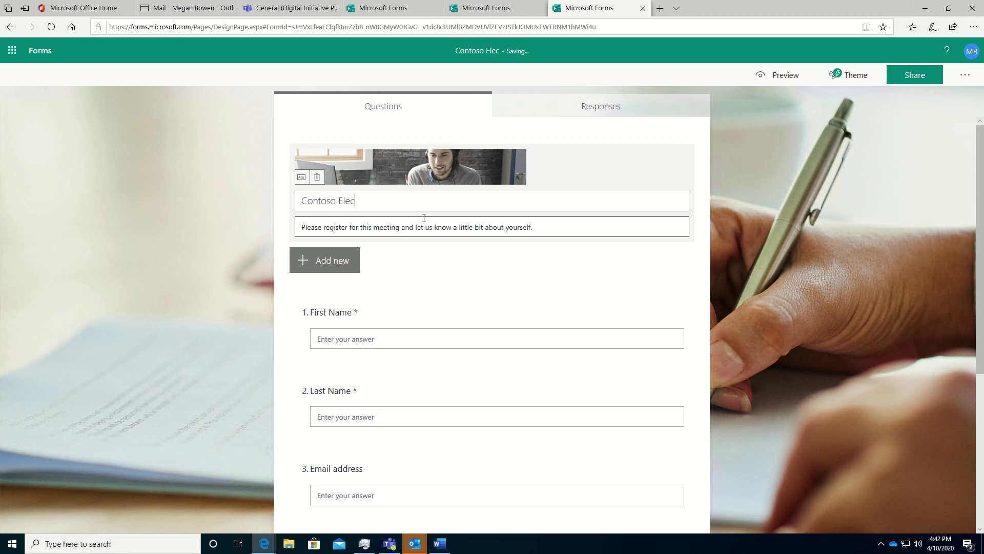
{"action": "type", "text": "tron"}
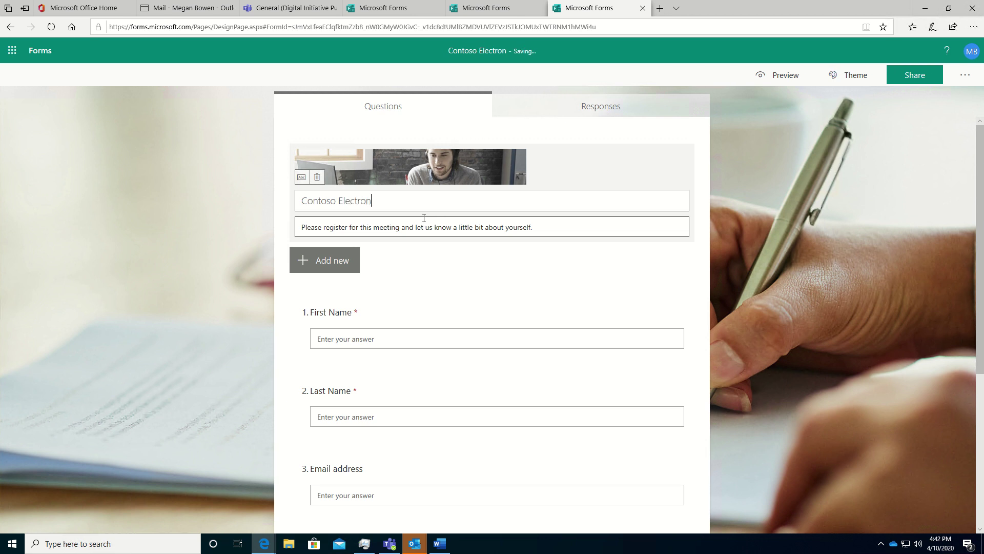
{"action": "type", "text": "ics Training"}
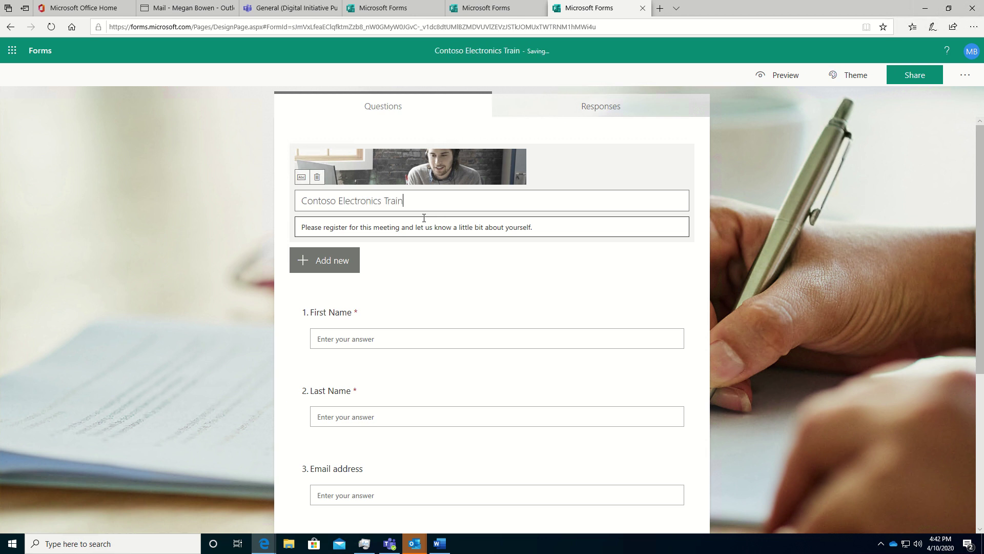
{"action": "left_click", "coordinate": [417, 254]}
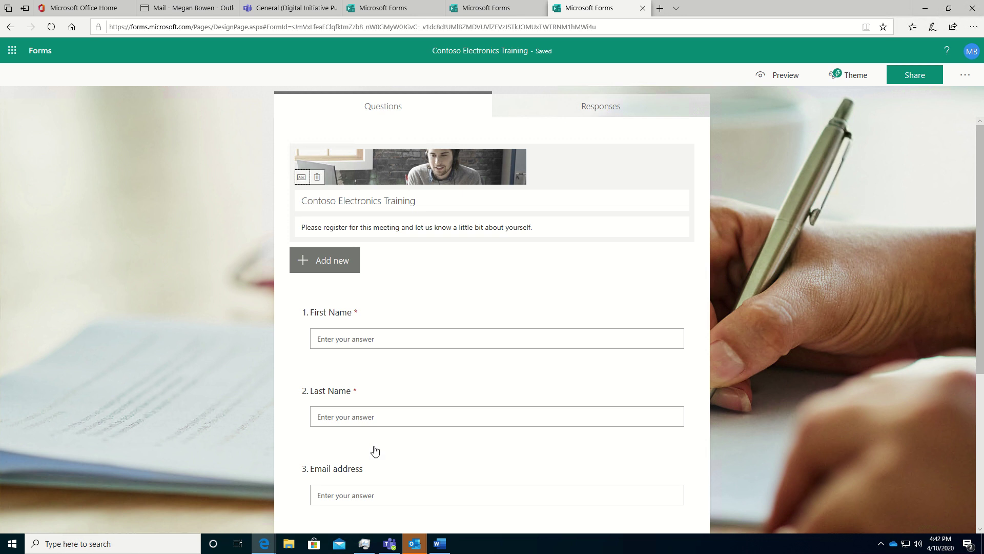
- Replace the form description with the online-training sentence copied from the Word document
{"action": "left_click", "coordinate": [440, 543]}
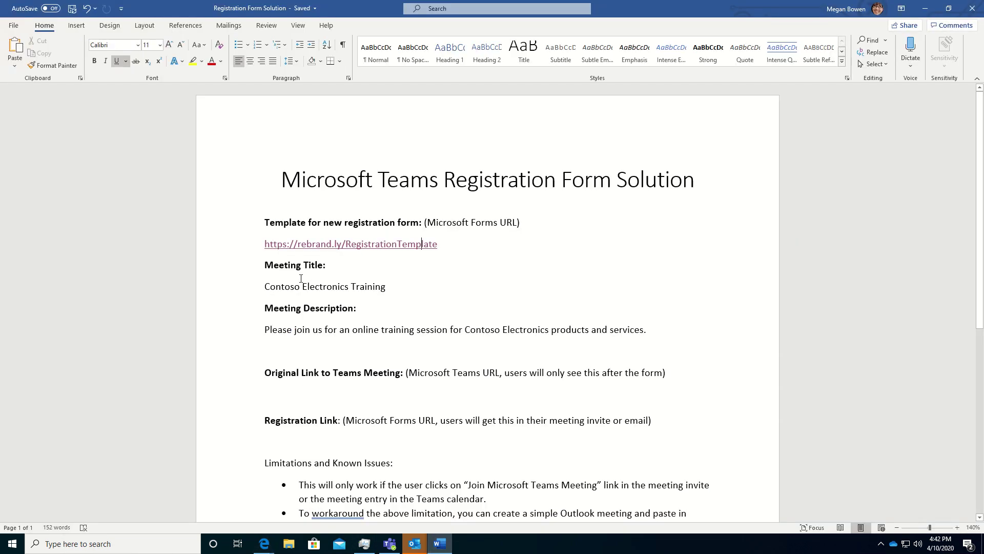
{"action": "left_click_drag", "start_coordinate": [646, 331], "coordinate": [282, 328]}
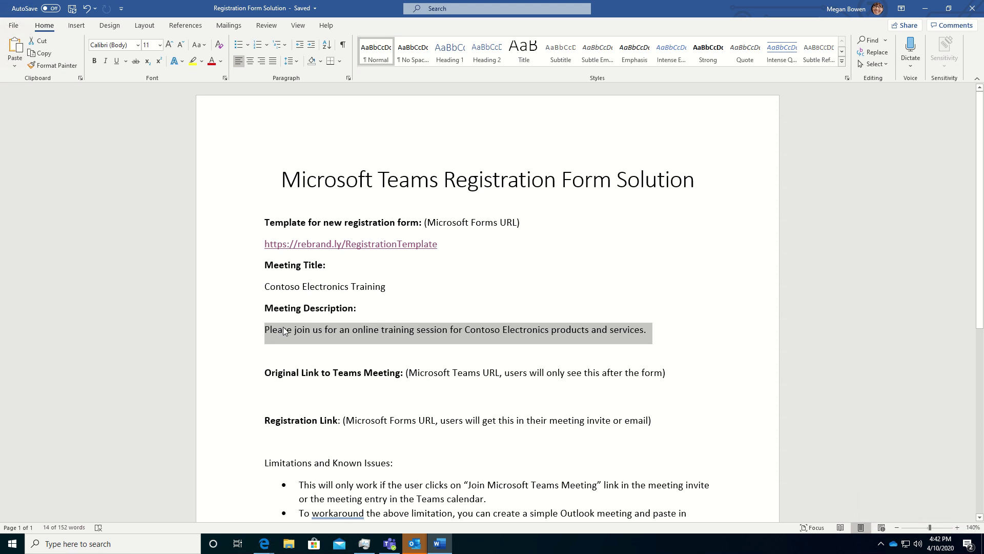
{"action": "right_click", "coordinate": [285, 331]}
{"action": "left_click", "coordinate": [303, 346]}
{"action": "key", "text": "alt+Tab"}
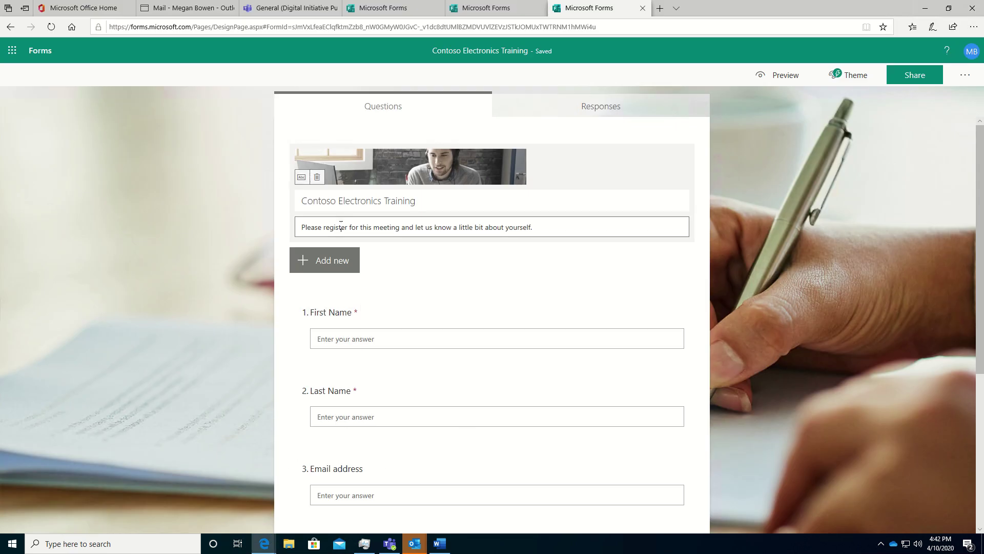
{"action": "left_click_drag", "start_coordinate": [533, 229], "coordinate": [287, 237]}
{"action": "key", "text": "ctrl+v"}
{"action": "left_click", "coordinate": [576, 271]}
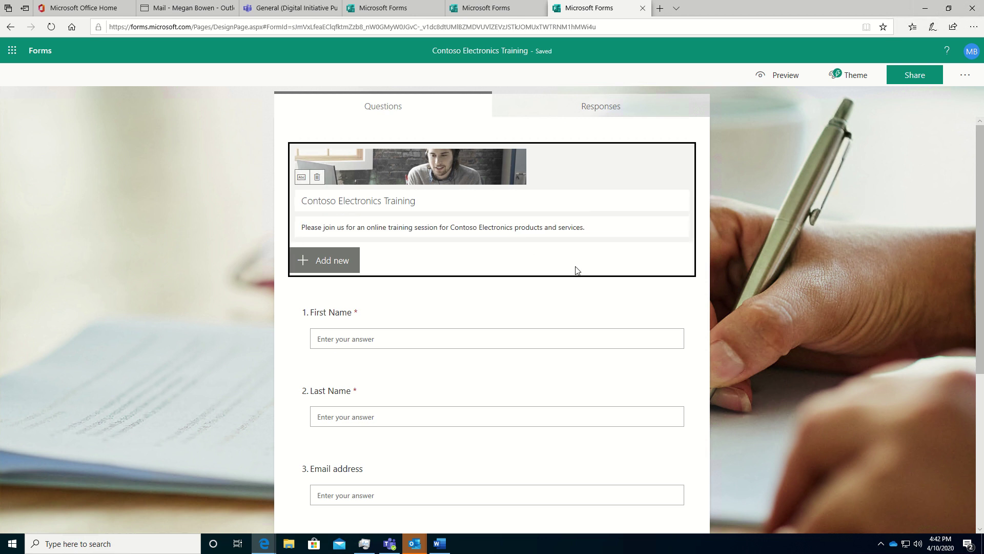
- Delete the Questions or comments, Job title and Organization questions from the form
{"action": "left_click", "coordinate": [634, 296]}
{"action": "scroll", "coordinate": [635, 296], "scroll_direction": "down", "scroll_amount": 2}
{"action": "scroll", "coordinate": [635, 295], "scroll_direction": "up", "scroll_amount": 1}
{"action": "scroll", "coordinate": [635, 296], "scroll_direction": "down", "scroll_amount": 4}
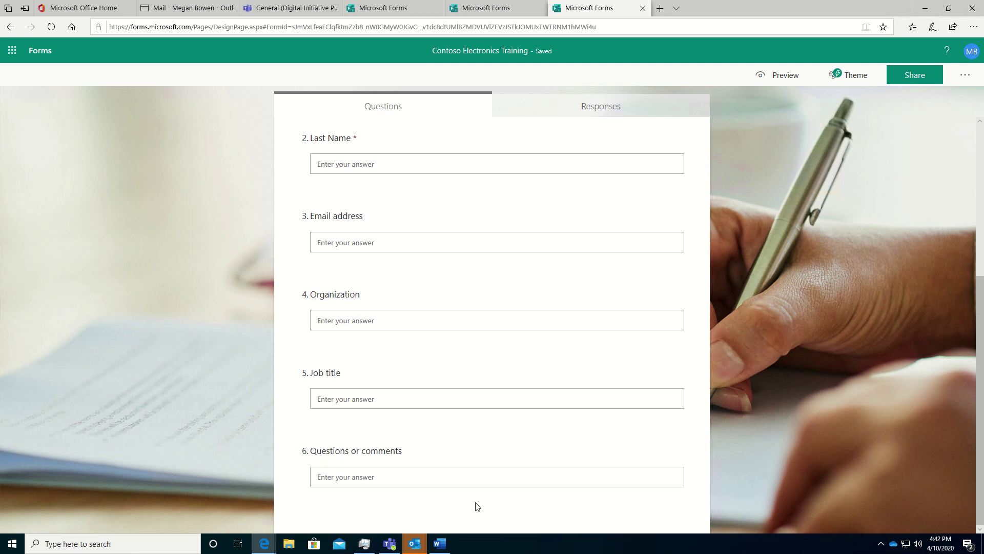
{"action": "left_click", "coordinate": [543, 455]}
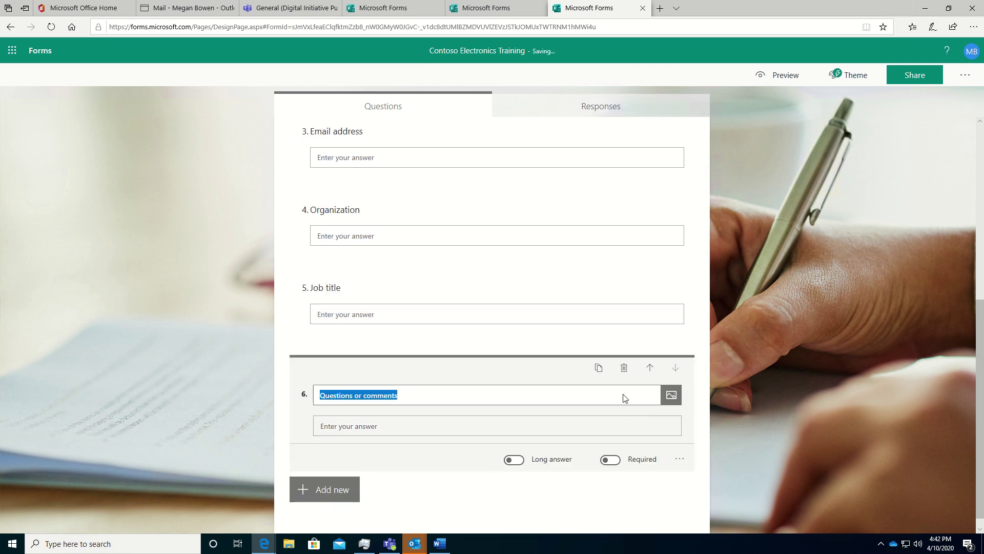
{"action": "left_click", "coordinate": [626, 368]}
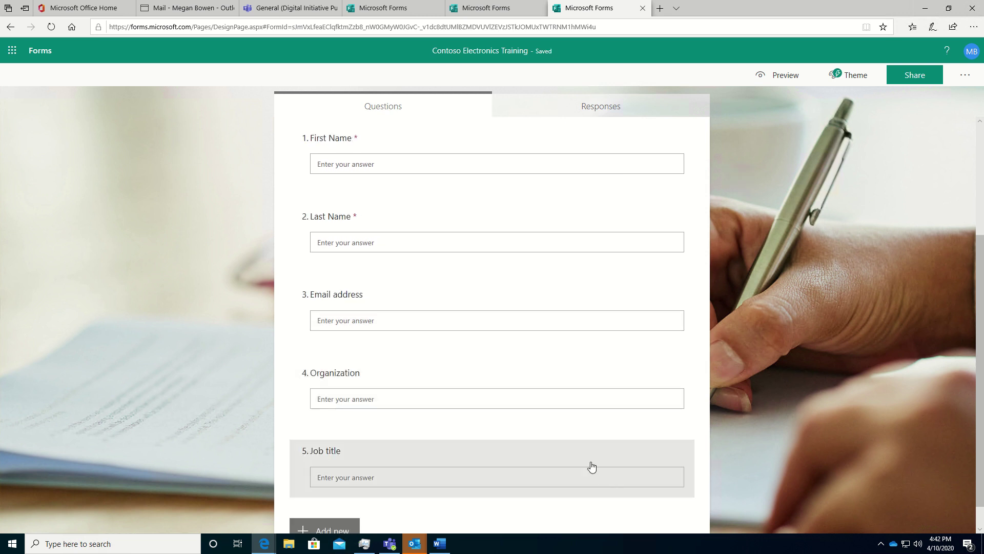
{"action": "left_click", "coordinate": [579, 464]}
{"action": "left_click", "coordinate": [624, 368]}
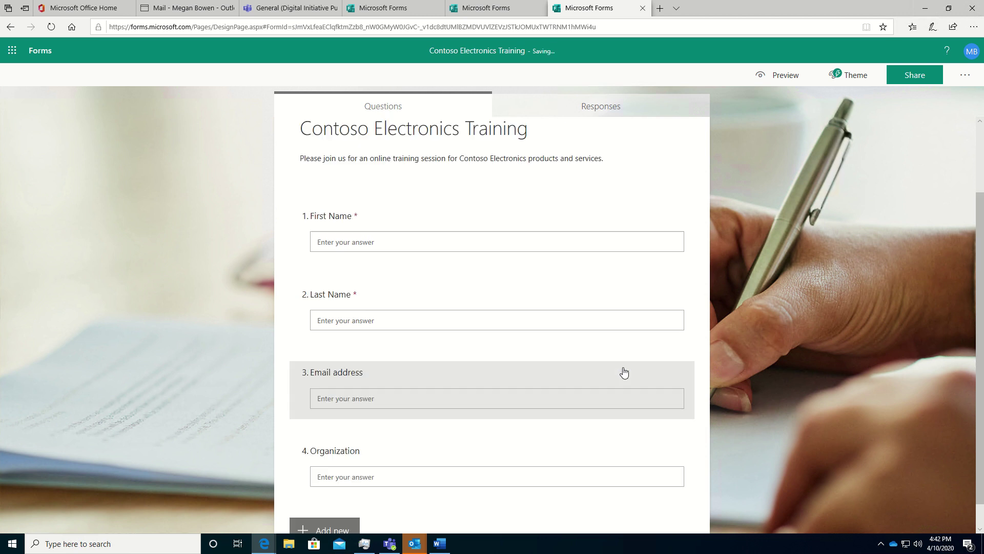
{"action": "left_click", "coordinate": [564, 454]}
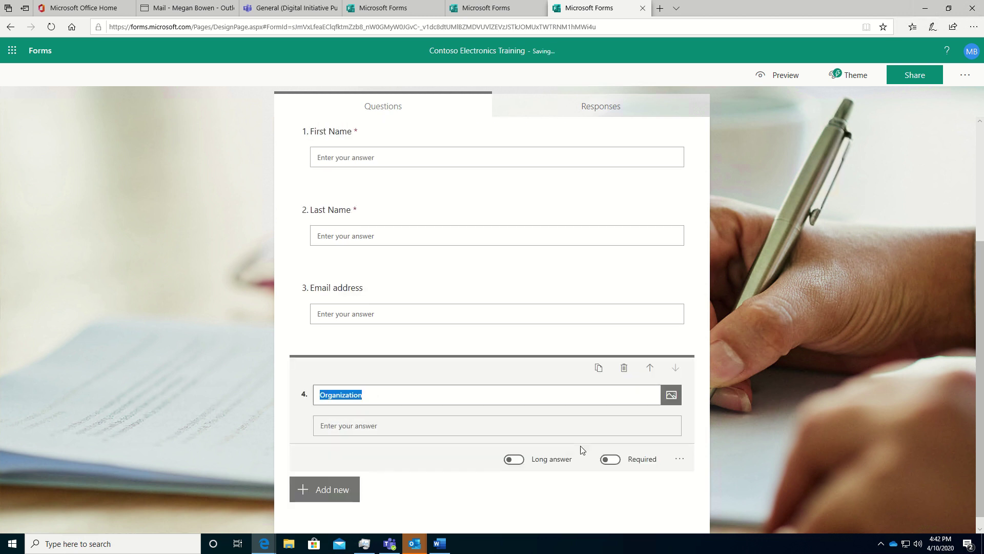
{"action": "left_click", "coordinate": [626, 368]}
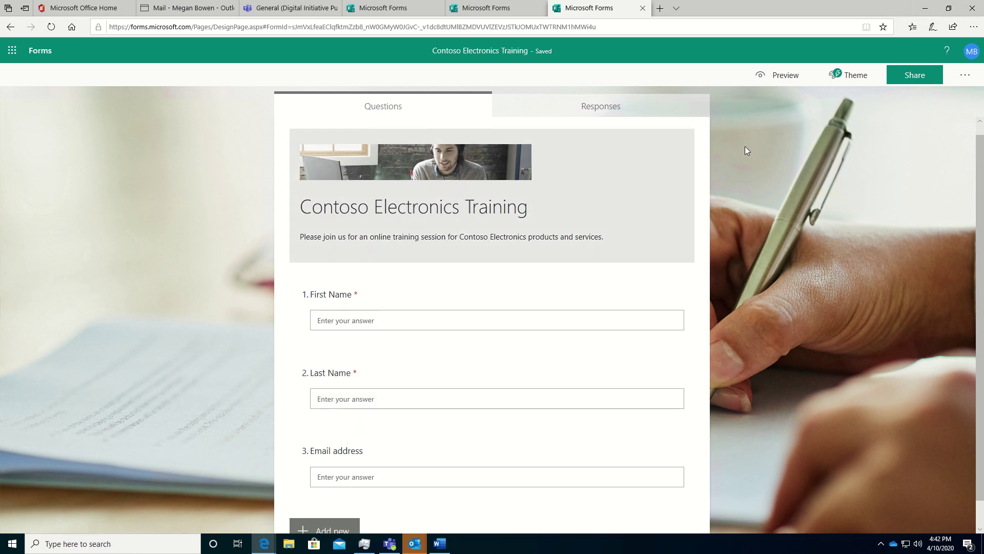
- In form Settings, remove the old bit.ly link after 'Click this link to continue:' in the thank-you message
{"action": "left_click", "coordinate": [964, 77]}
{"action": "left_click", "coordinate": [891, 122]}
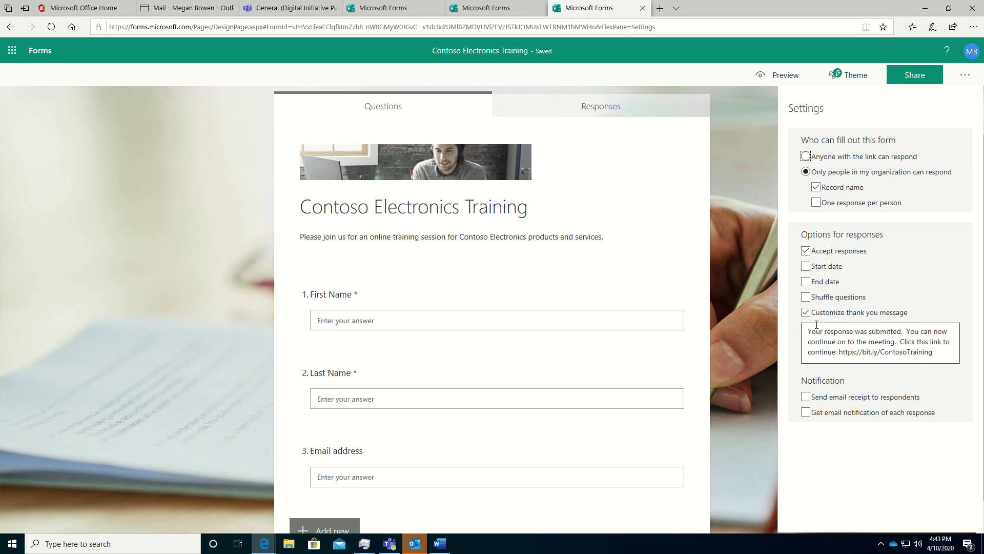
{"action": "triple_click", "coordinate": [841, 352]}
{"action": "mouse_move", "coordinate": [841, 353]}
{"action": "left_mouse_down"}
{"action": "mouse_move", "coordinate": [946, 353]}
{"action": "mouse_move", "coordinate": [841, 352]}
{"action": "left_mouse_up"}
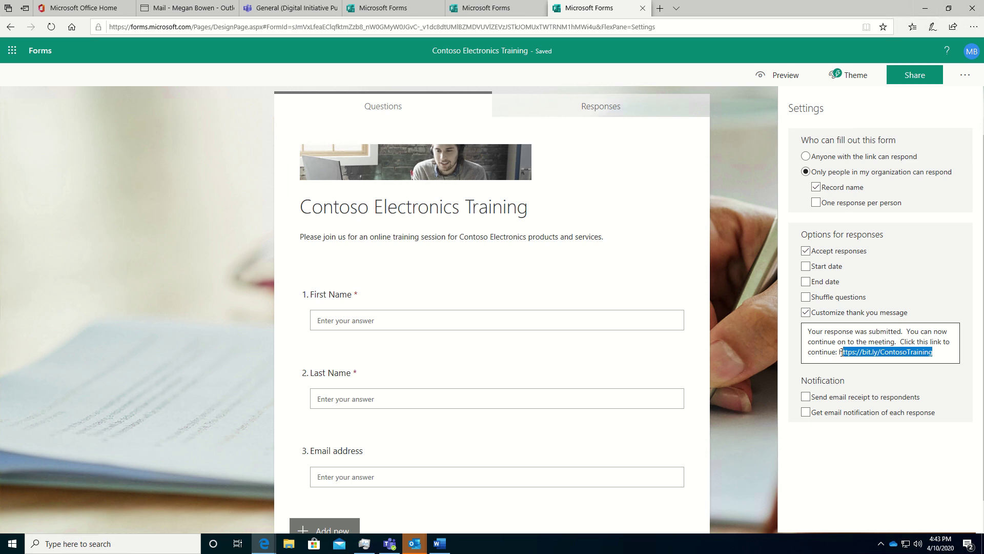
{"action": "key", "text": "BackSpace"}
{"action": "key", "text": "BackSpace"}
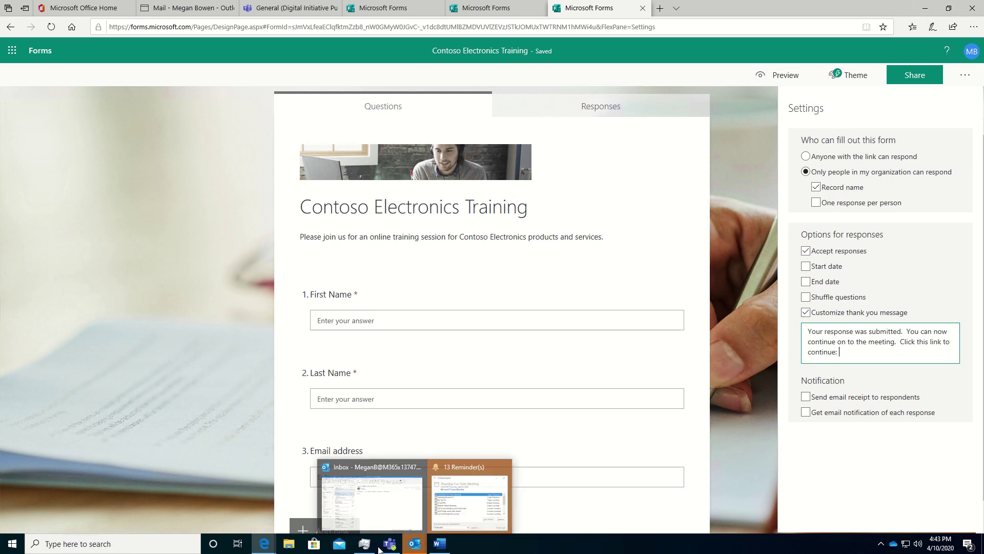
- Create a Teams meeting titled 'Contoso Electronics Training' with the pasted online-training description in its body
{"action": "left_click", "coordinate": [364, 489]}
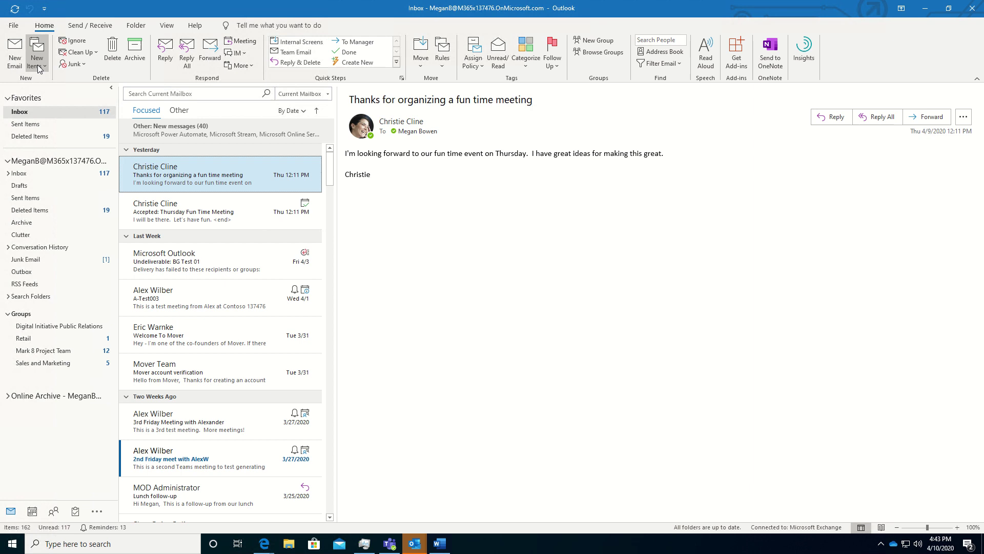
{"action": "left_click", "coordinate": [39, 66]}
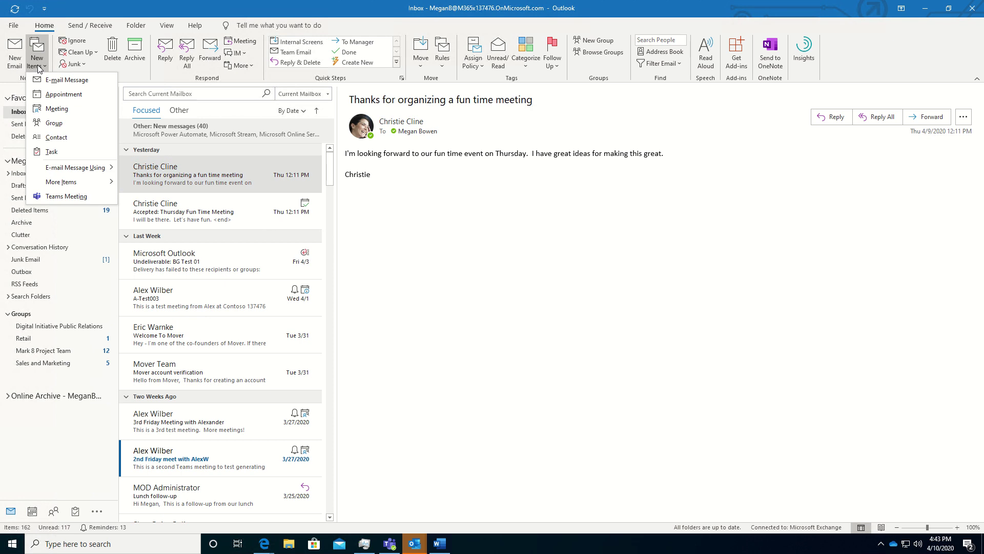
{"action": "left_click", "coordinate": [75, 195]}
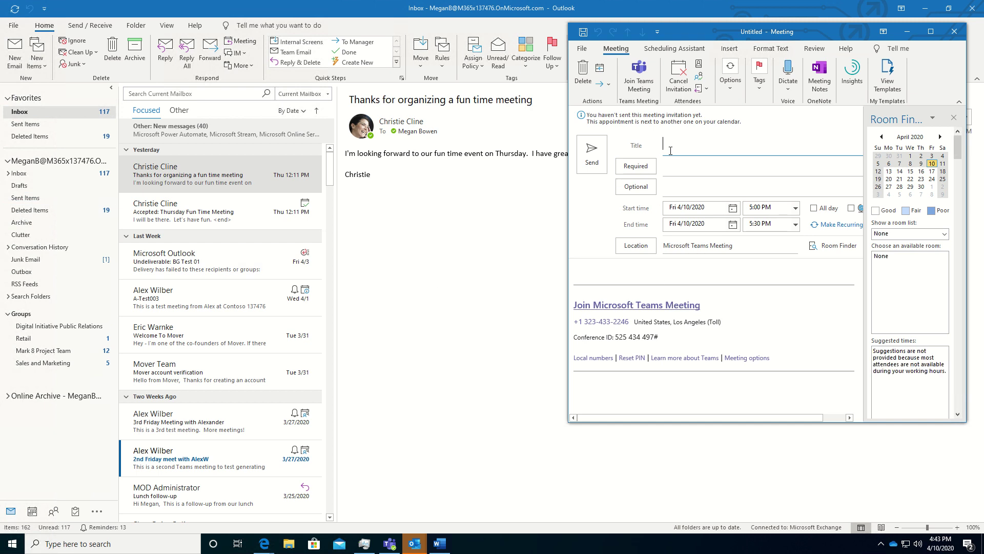
{"action": "type", "text": "Contoso E"}
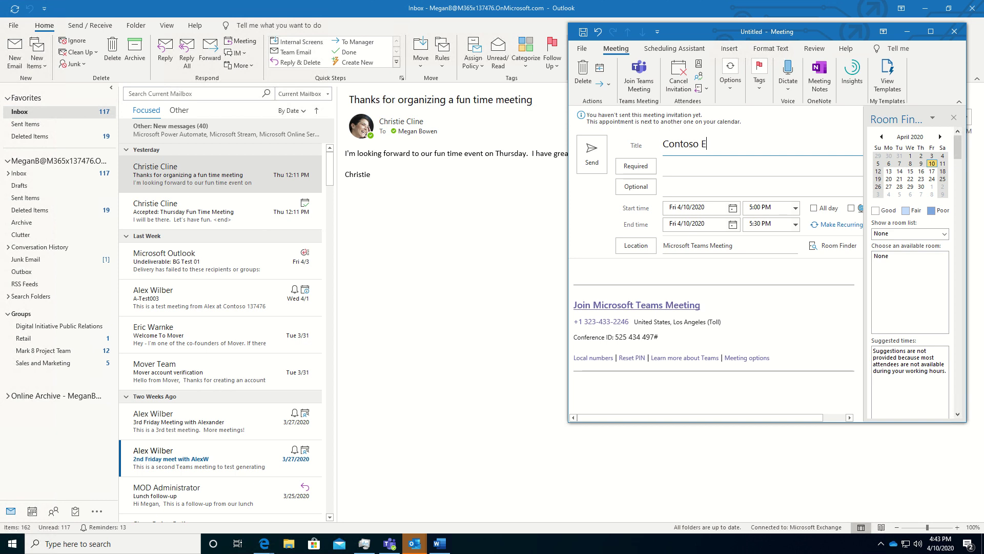
{"action": "type", "text": "lectronics Training"}
{"action": "left_click", "coordinate": [593, 269]}
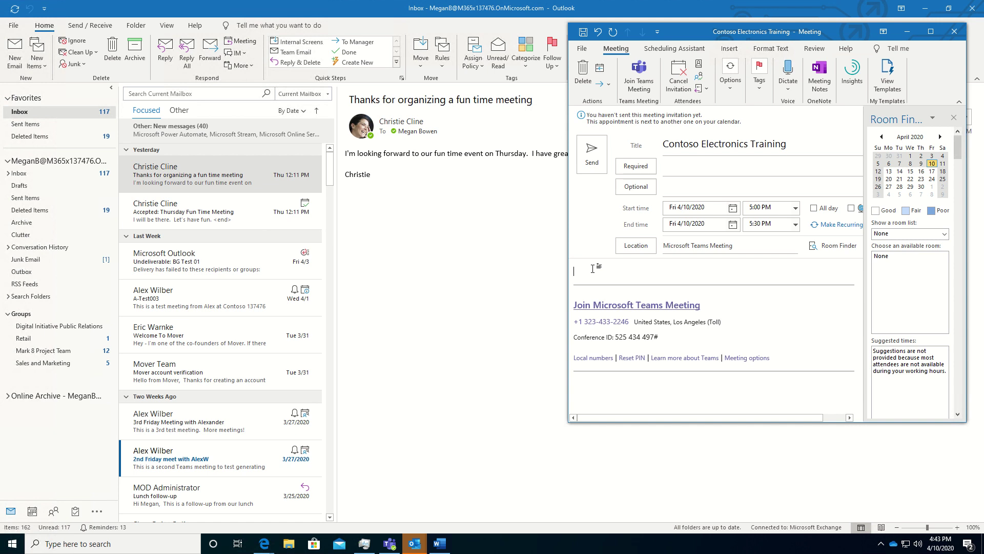
{"action": "key", "text": "ctrl+v"}
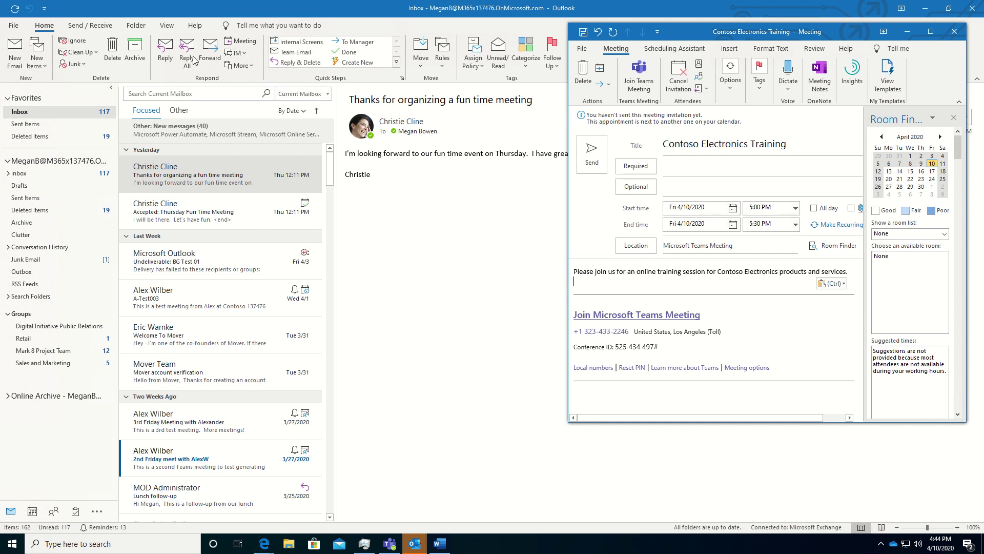
{"action": "left_click", "coordinate": [54, 20]}
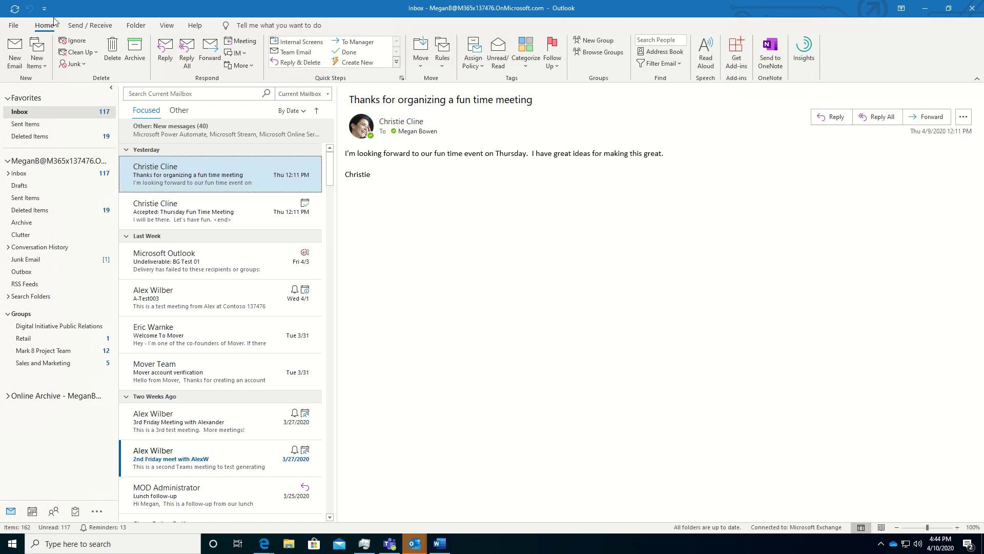
- Create a new blank meeting and snap it to the left half beside the training meeting
{"action": "left_click", "coordinate": [37, 62]}
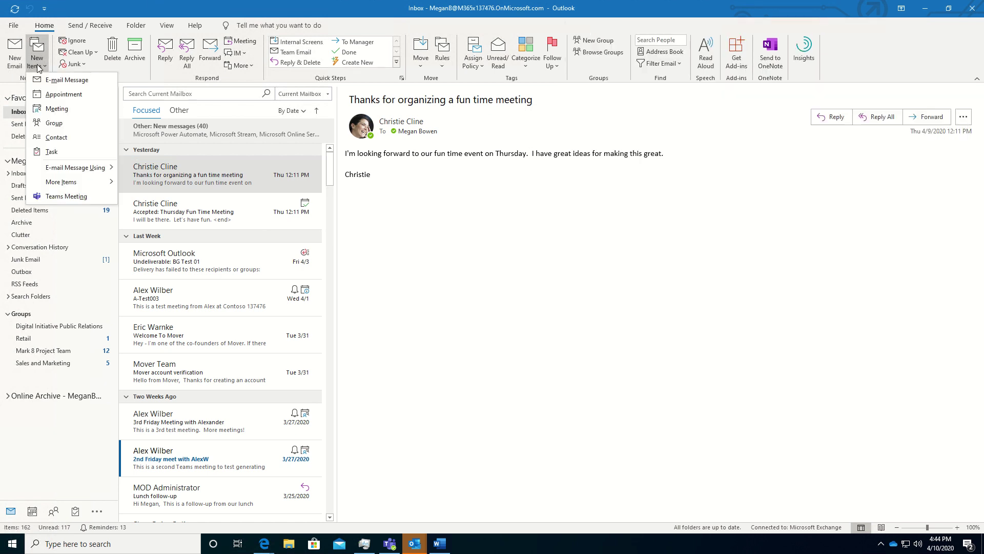
{"action": "left_click", "coordinate": [55, 108]}
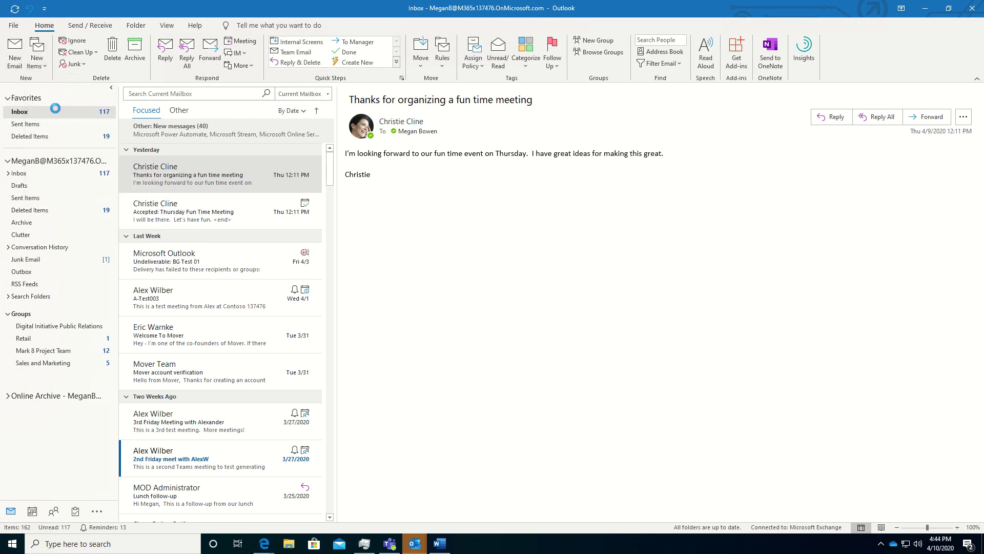
{"action": "left_click", "coordinate": [925, 8]}
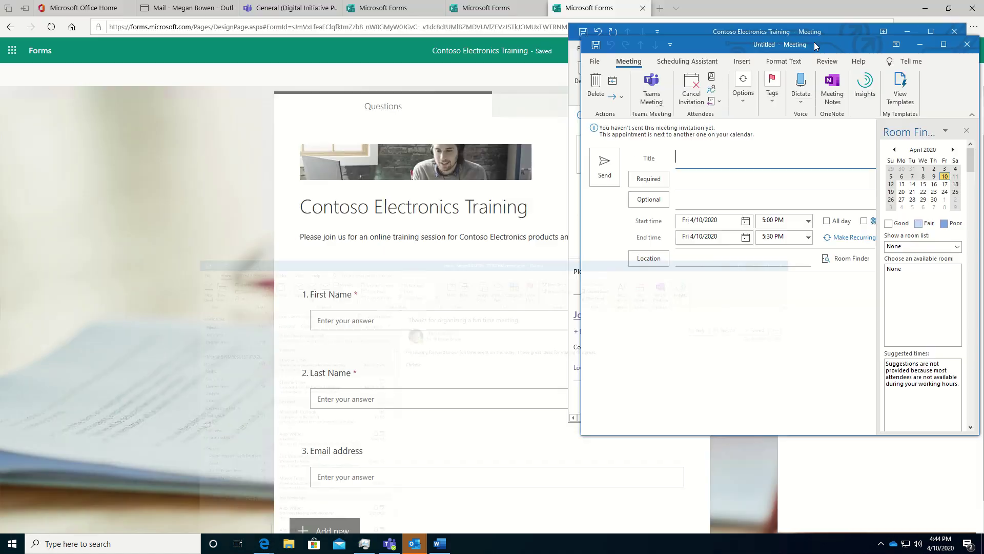
{"action": "left_click_drag", "start_coordinate": [814, 44], "coordinate": [1, 89]}
{"action": "left_click", "coordinate": [720, 156]}
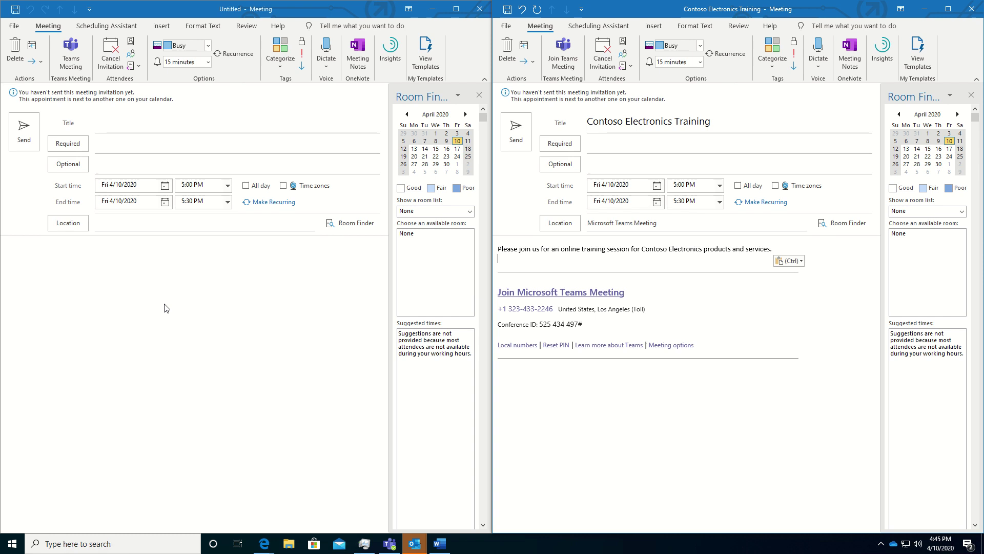
{"action": "left_click", "coordinate": [114, 125]}
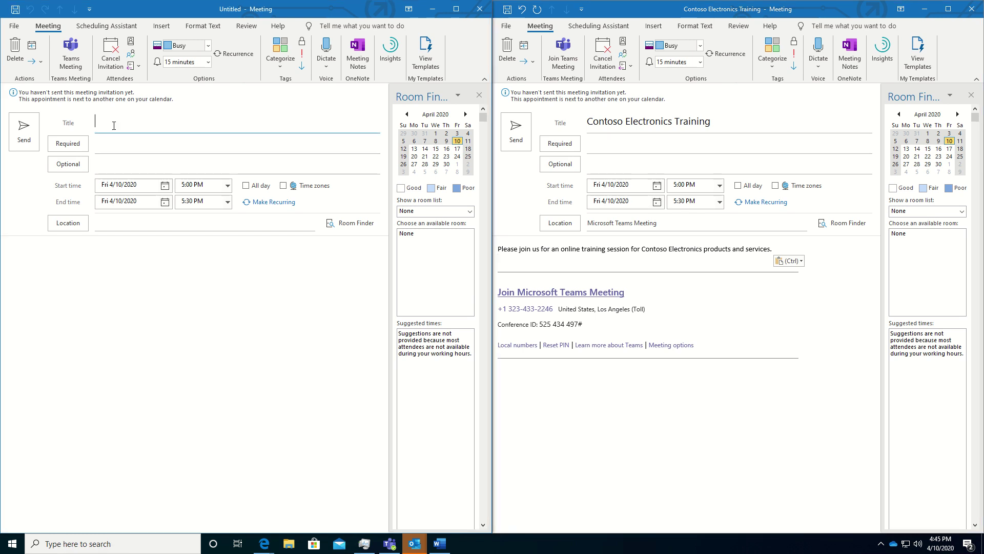
- Title the new meeting 'Contoso Electronics Training' and paste in the original's description and Teams details
{"action": "type", "text": "Contoso Electronics Training"}
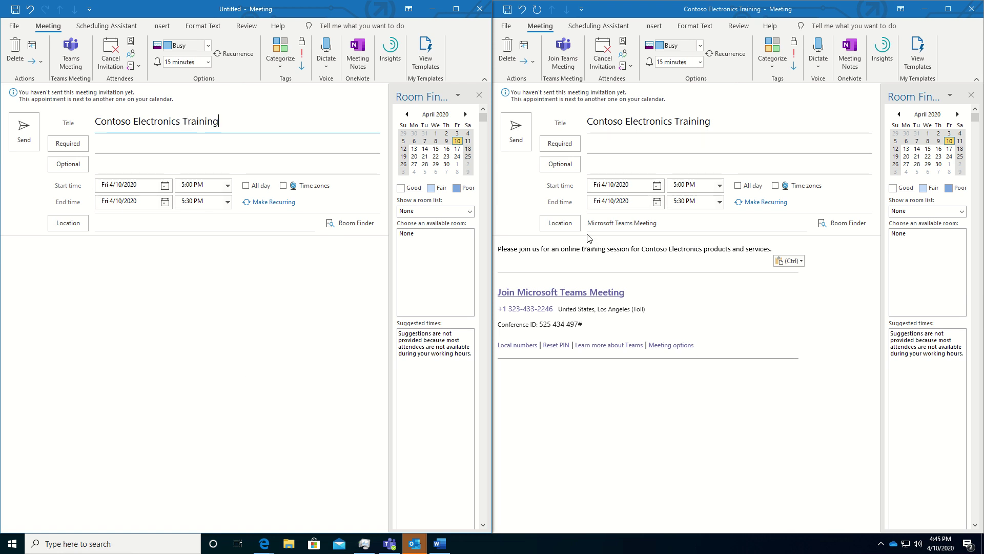
{"action": "left_click", "coordinate": [572, 380]}
{"action": "left_click_drag", "start_coordinate": [538, 380], "coordinate": [496, 248]}
{"action": "right_click", "coordinate": [547, 250]}
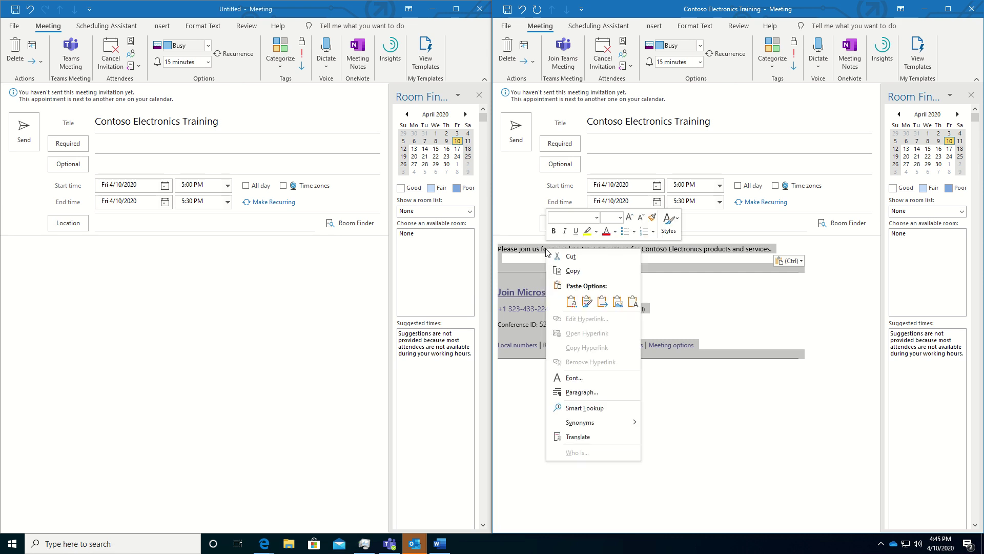
{"action": "left_click", "coordinate": [576, 271]}
{"action": "left_click", "coordinate": [136, 251]}
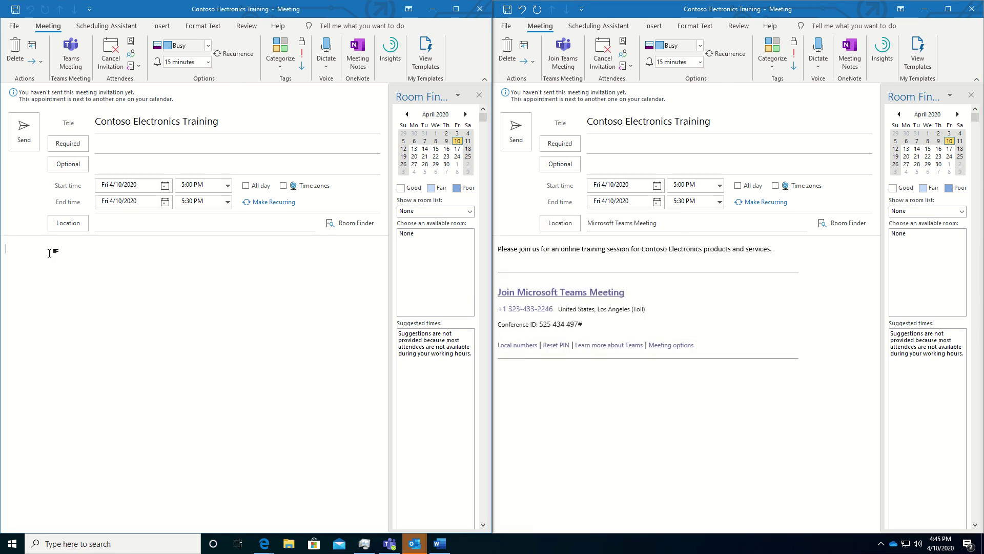
{"action": "key", "text": "ctrl+v"}
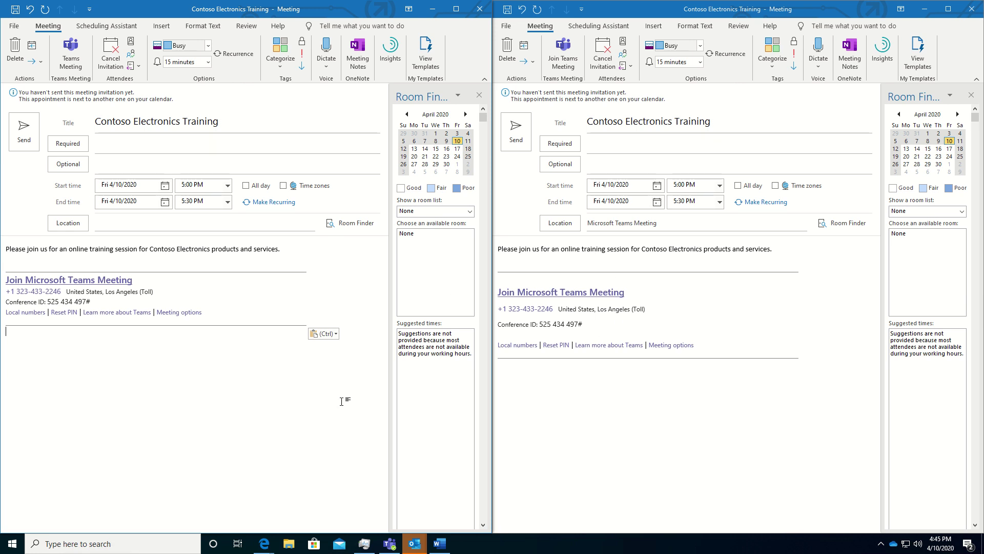
- Copy the Teams join link's URL from the original meeting
{"action": "left_click", "coordinate": [606, 294]}
{"action": "key", "text": "ctrl+a"}
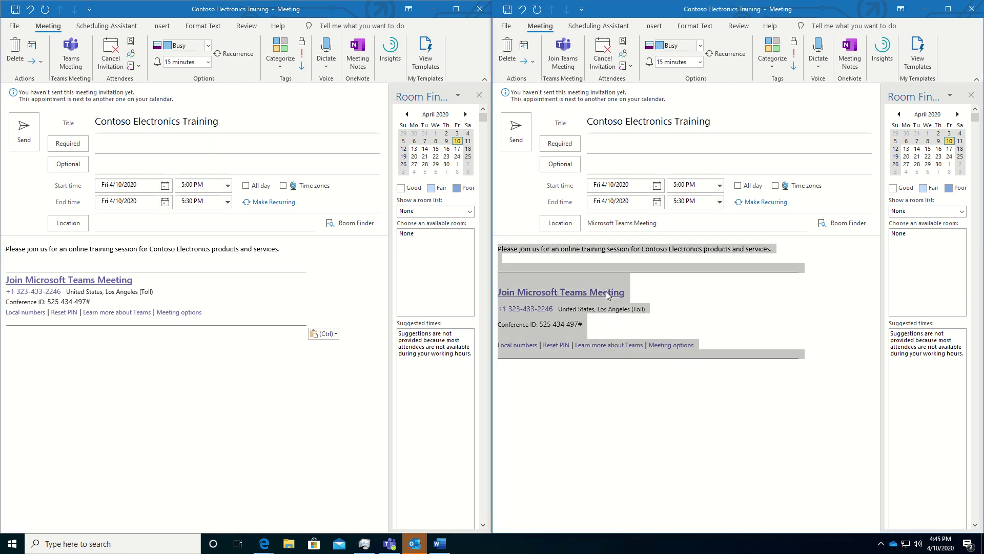
{"action": "right_click", "coordinate": [607, 294]}
{"action": "key", "text": "Escape"}
{"action": "left_click", "coordinate": [650, 293]}
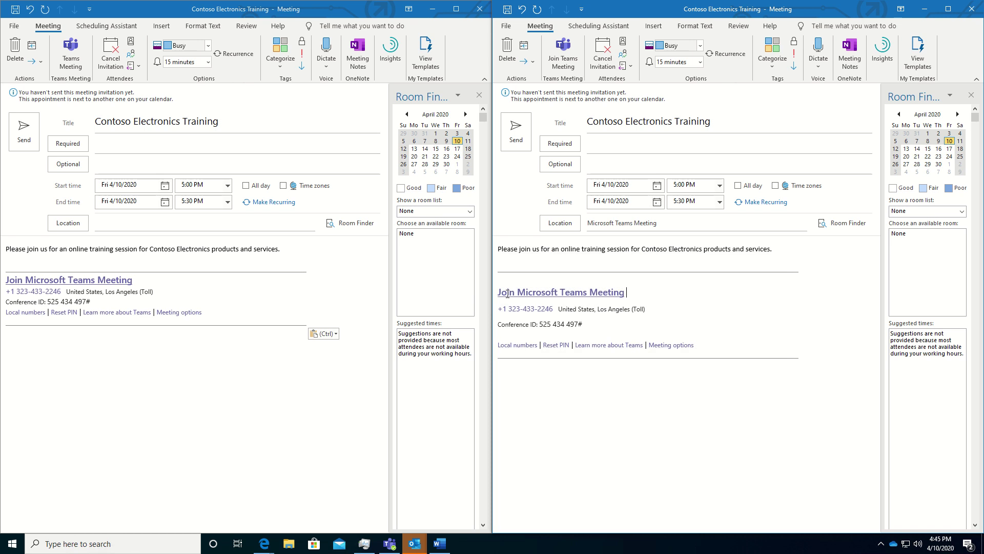
{"action": "right_click", "coordinate": [571, 294]}
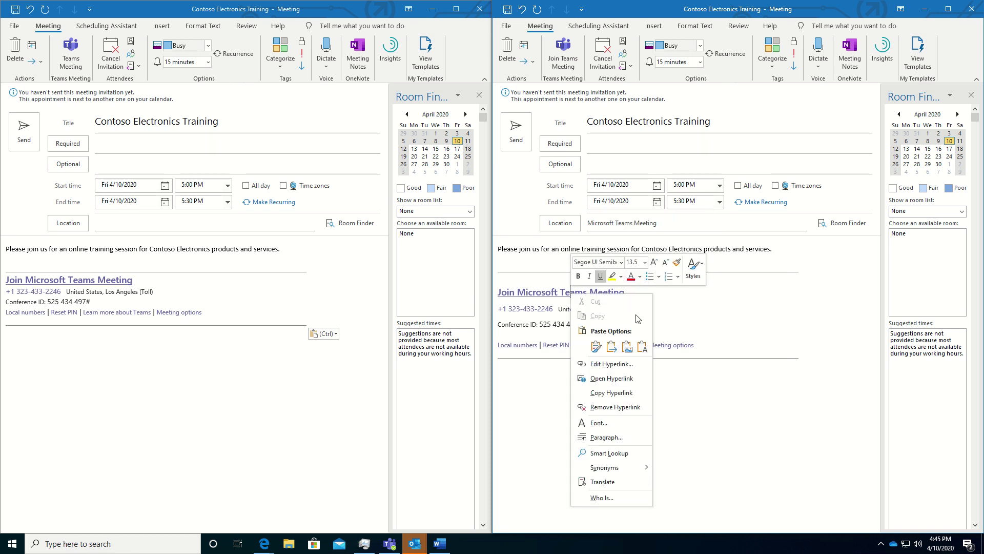
{"action": "left_click", "coordinate": [621, 392]}
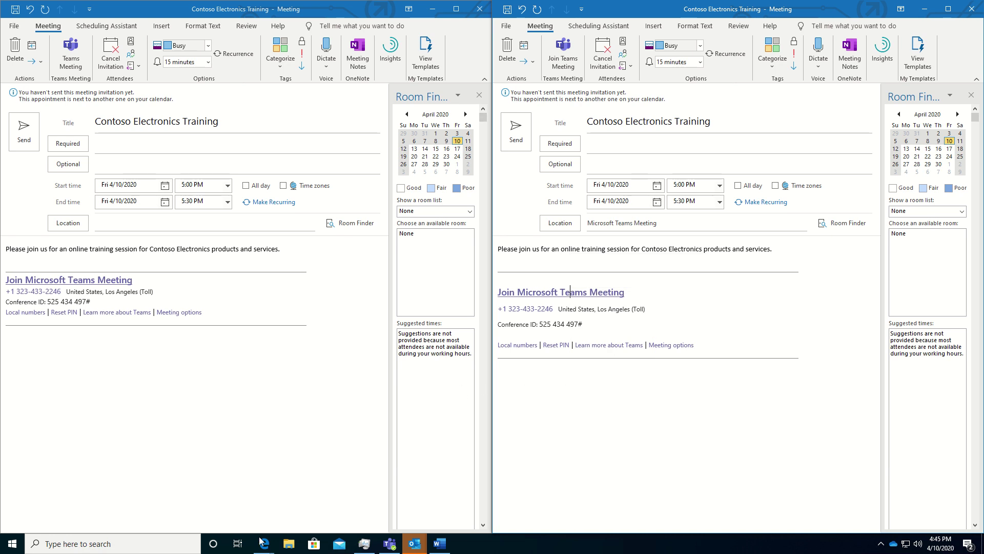
- Append the Teams join URL after 'Click this link to continue:' and bring up the form's share options
{"action": "mouse_move", "coordinate": [266, 546]}
{"action": "left_click", "coordinate": [219, 509]}
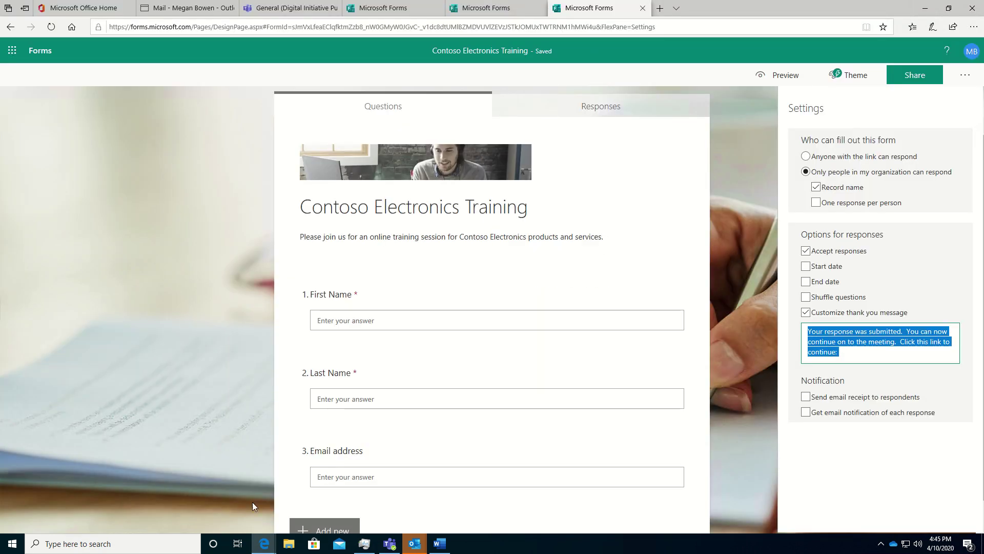
{"action": "left_click", "coordinate": [851, 353]}
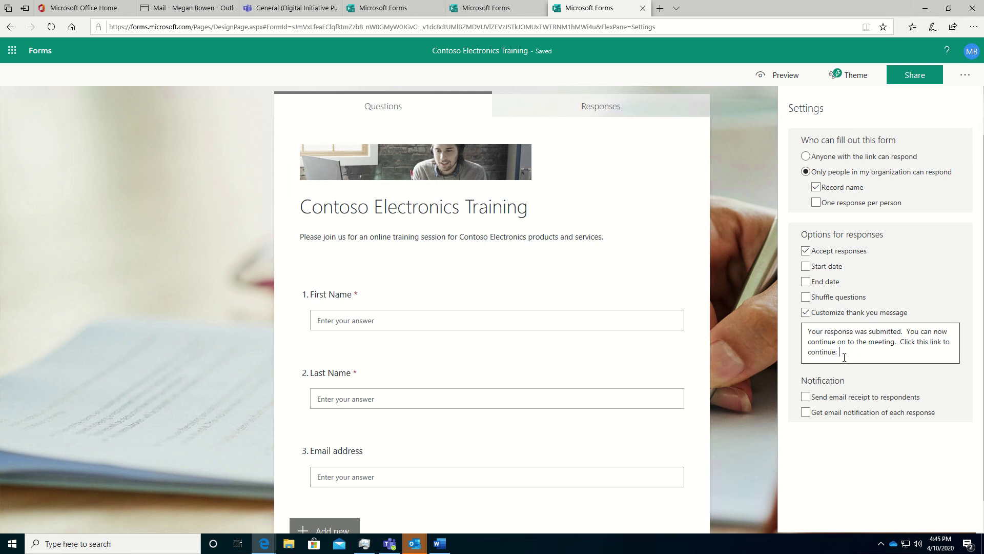
{"action": "key", "text": "ctrl+v"}
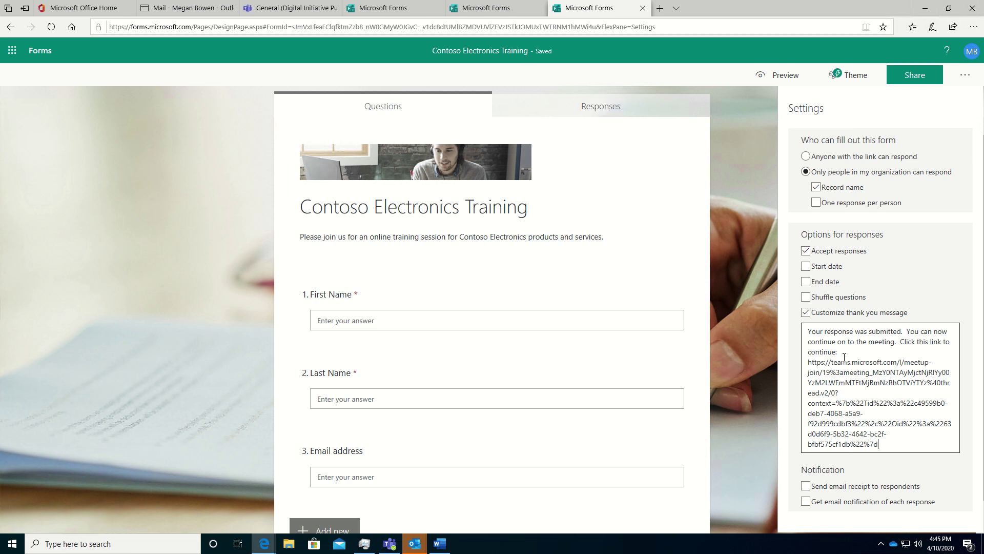
{"action": "left_click", "coordinate": [915, 76]}
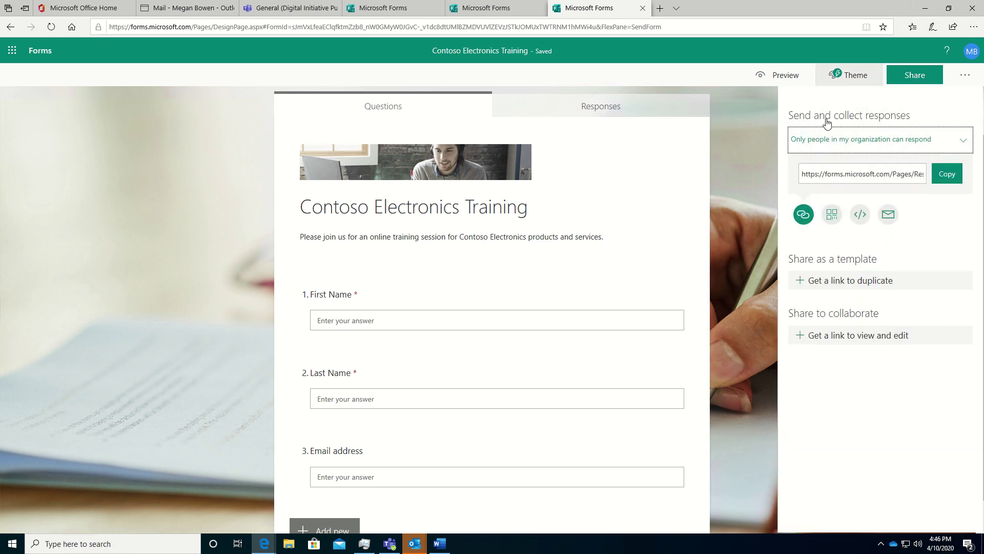
- Paste the Teams join link in Word under Original Link to Teams Meeting
{"action": "left_click", "coordinate": [445, 549]}
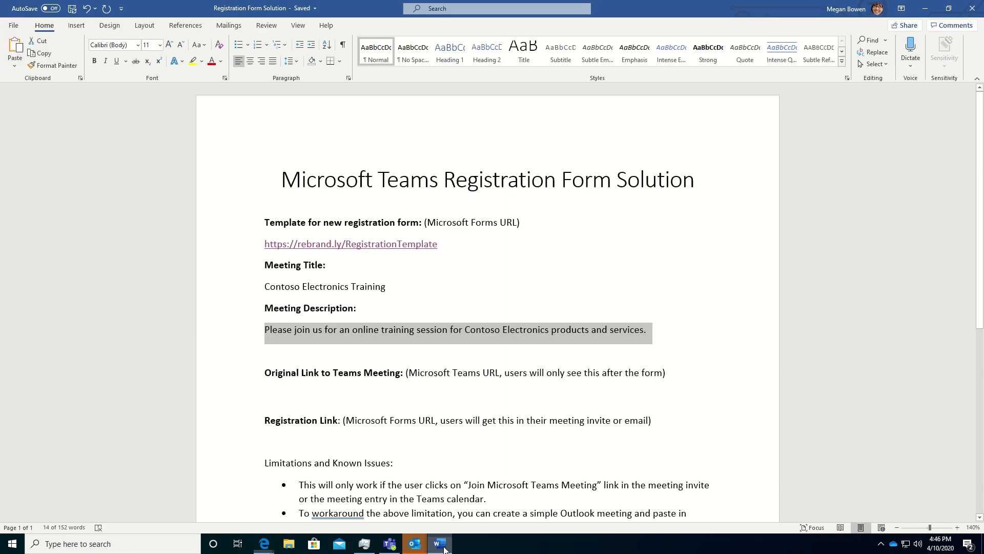
{"action": "left_click", "coordinate": [285, 396]}
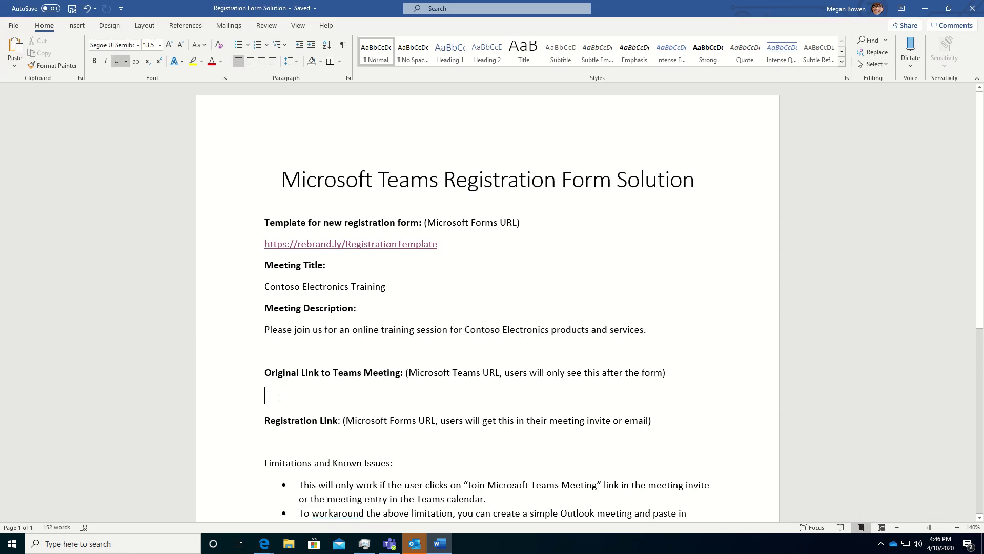
{"action": "type", "text": "v"}
{"action": "key", "text": "BackSpace"}
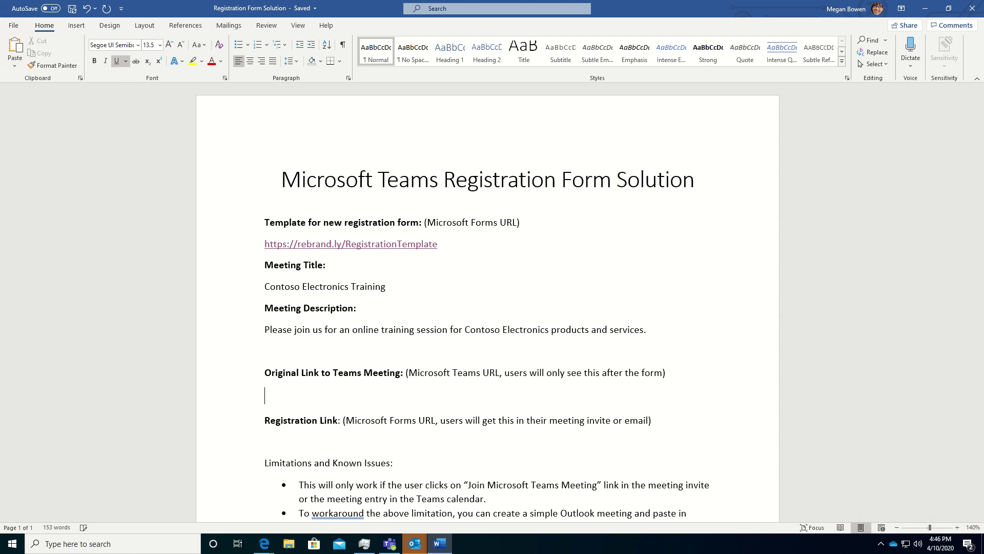
{"action": "key", "text": "ctrl+v"}
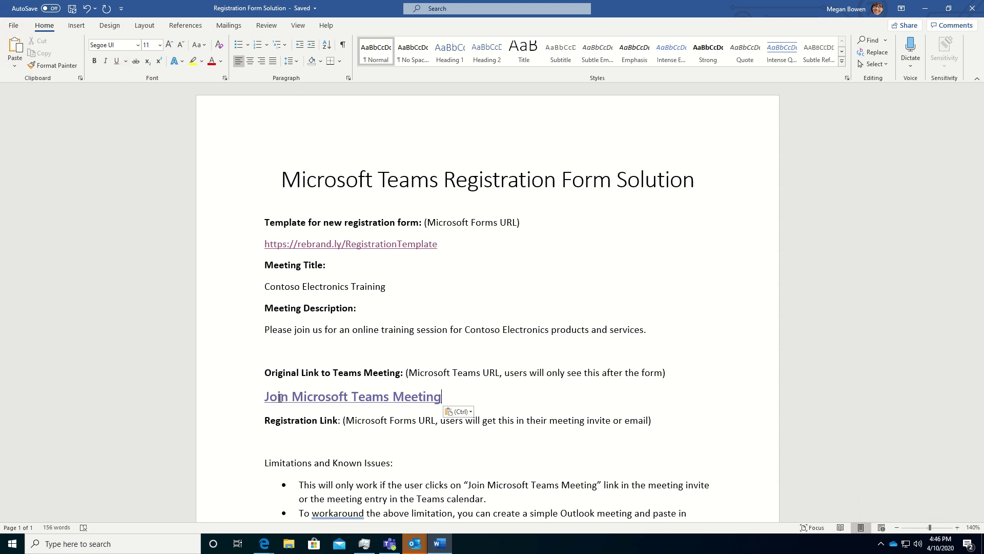
- Copy the form's share link and paste it in Word under Registration Link
{"action": "mouse_move", "coordinate": [315, 401]}
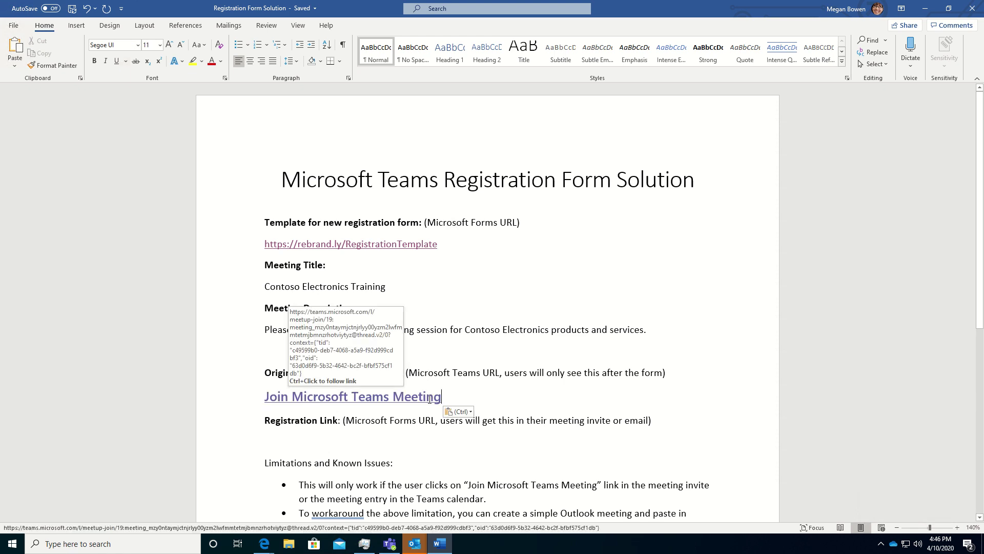
{"action": "left_click", "coordinate": [276, 441]}
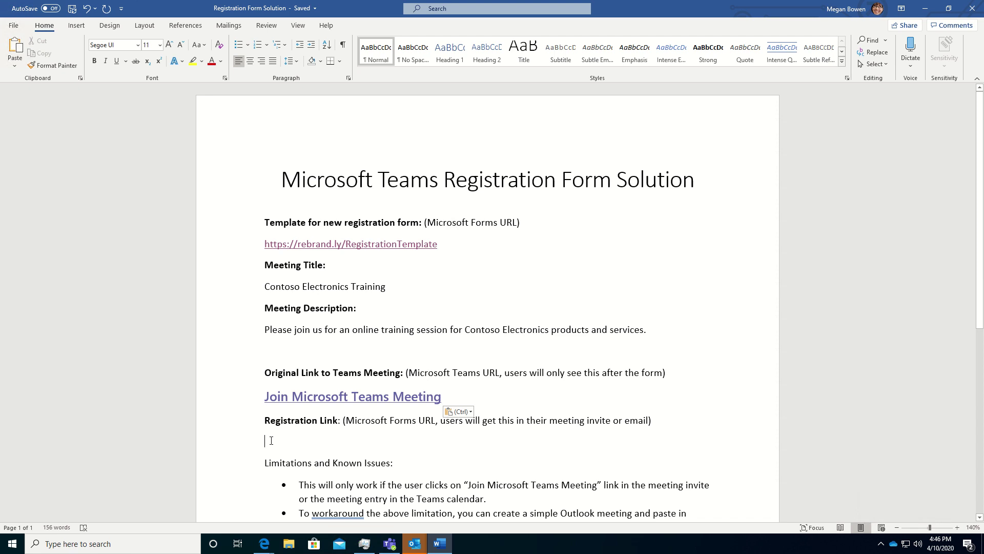
{"action": "left_click", "coordinate": [925, 8]}
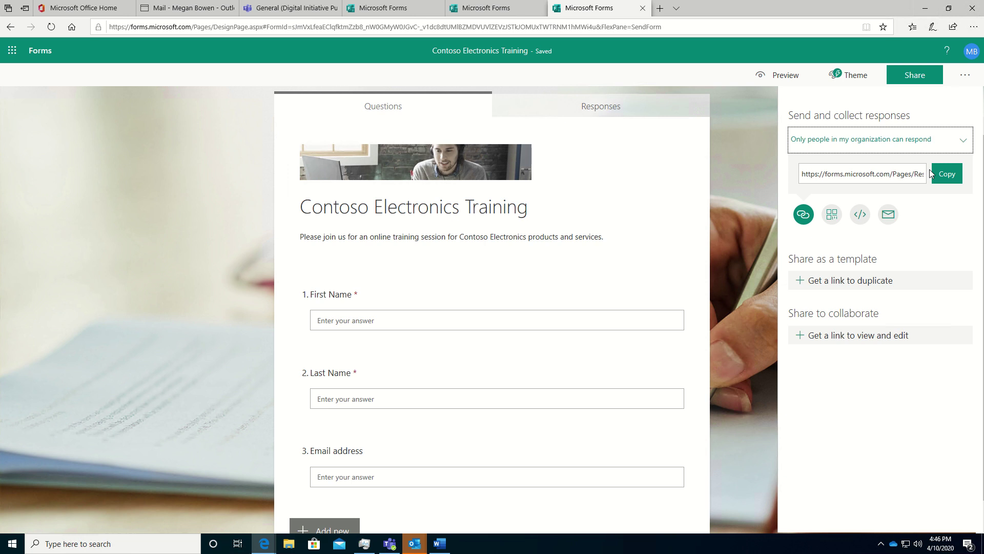
{"action": "left_click", "coordinate": [947, 178]}
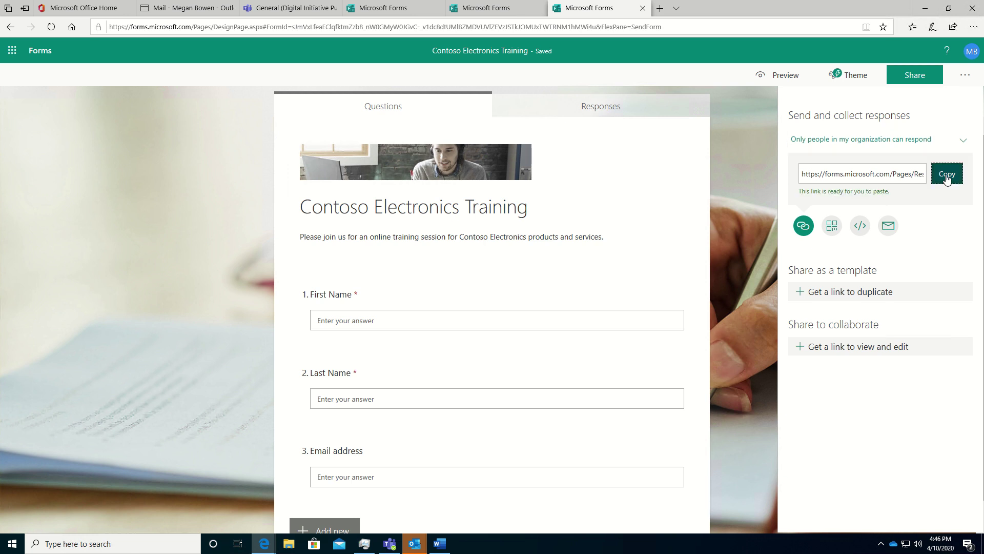
{"action": "key", "text": "alt+Tab"}
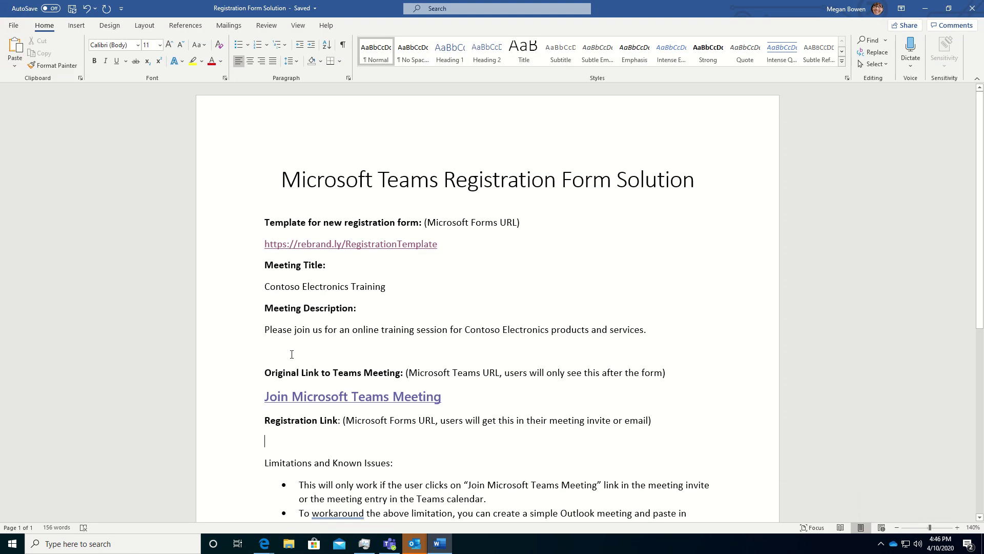
{"action": "key", "text": "ctrl+v"}
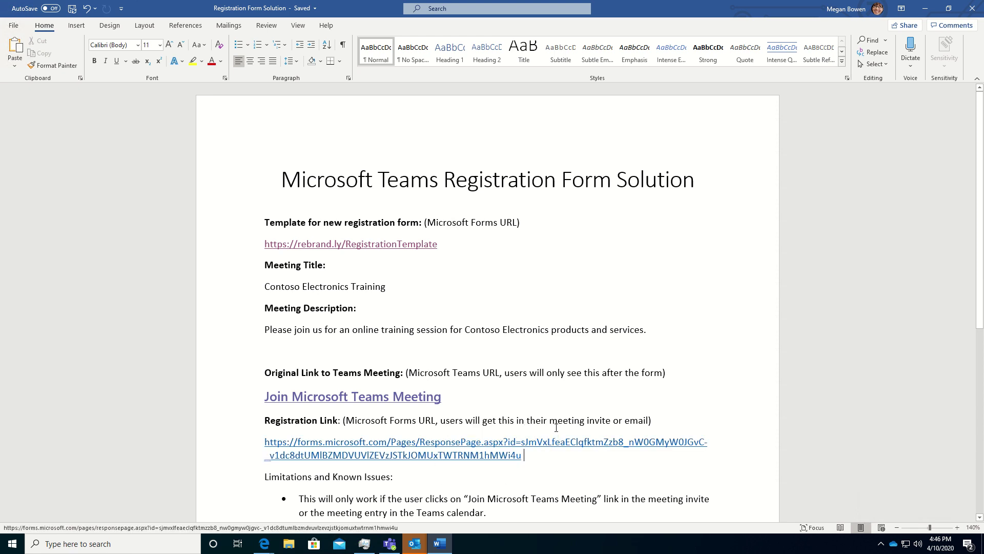
{"action": "left_click", "coordinate": [925, 8]}
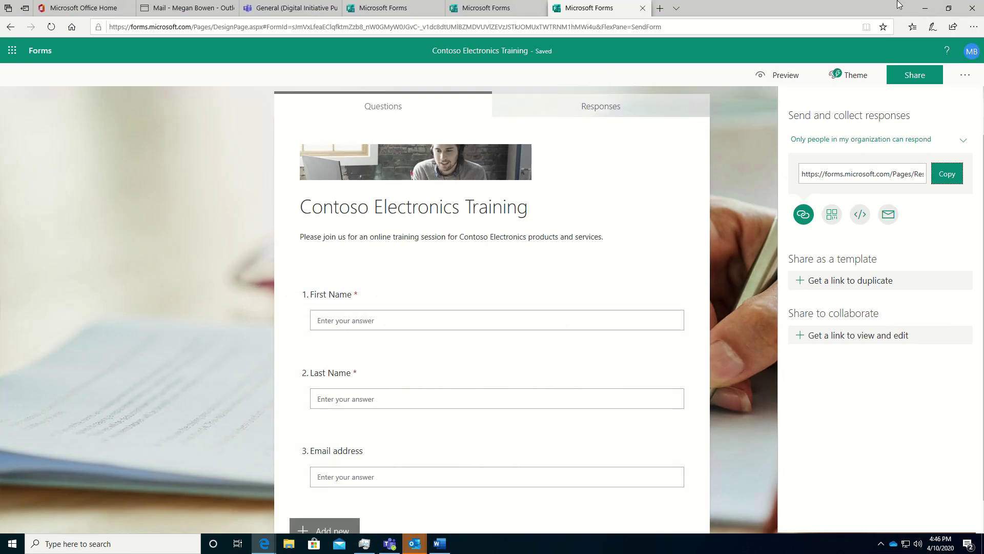
- Repoint the new invite's Join Microsoft Teams Meeting link to the Forms URL; set Location 'Microsoft Teams Online Training'
{"action": "left_click", "coordinate": [925, 9]}
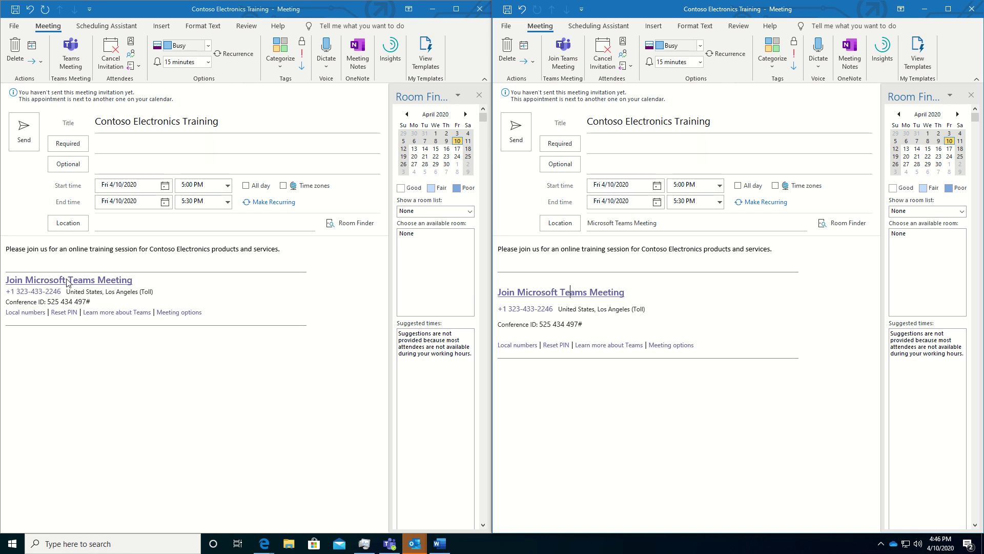
{"action": "left_click", "coordinate": [142, 286]}
{"action": "key", "text": "shift+Home"}
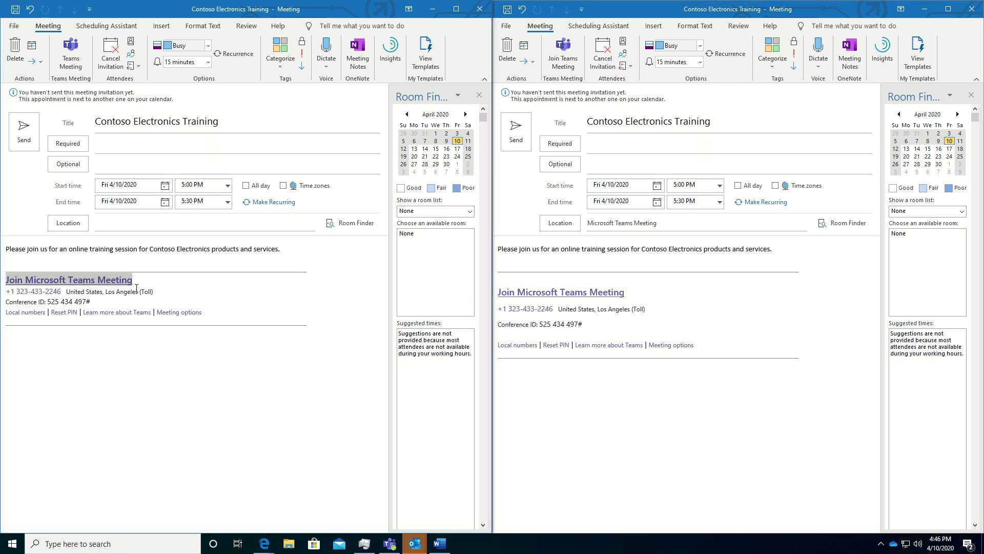
{"action": "right_click", "coordinate": [41, 284]}
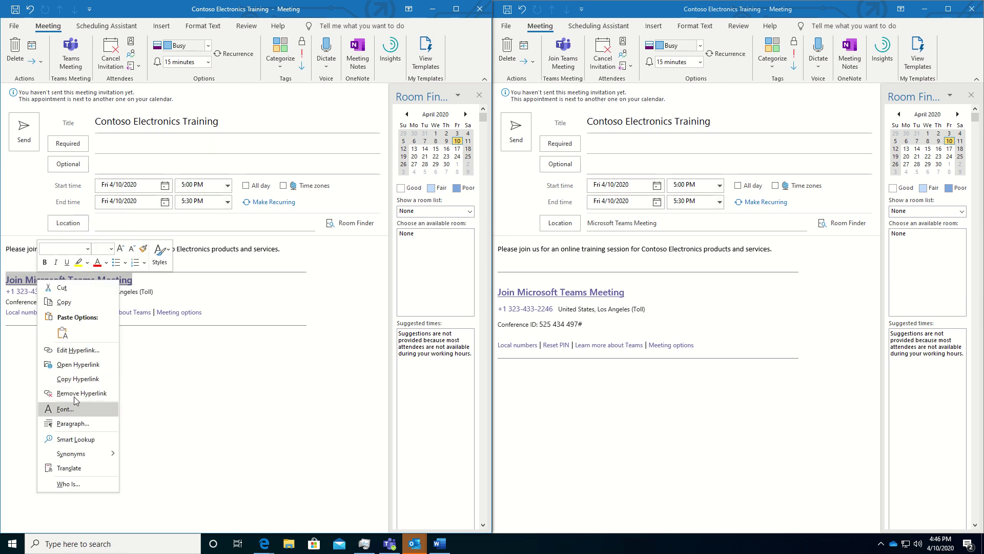
{"action": "left_click", "coordinate": [84, 349]}
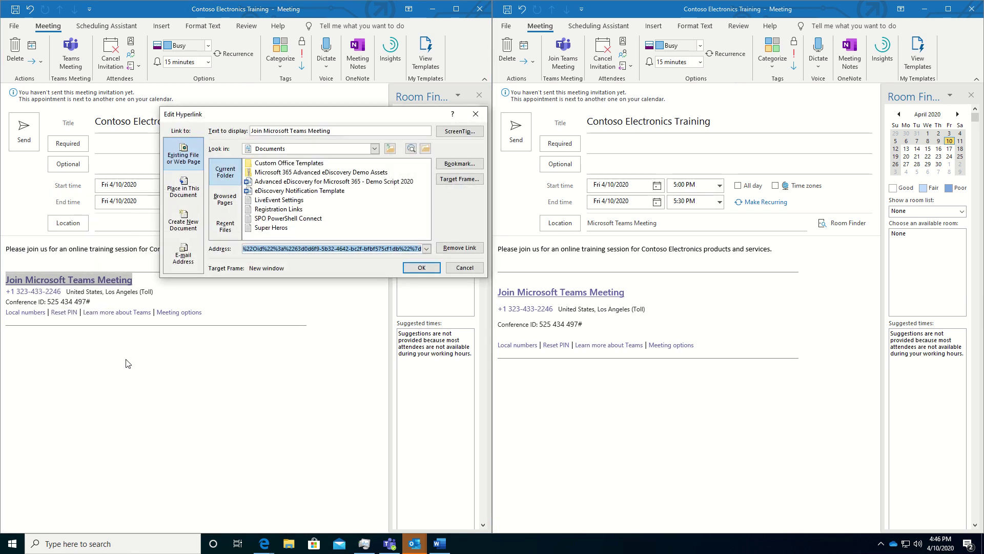
{"action": "key", "text": "Home"}
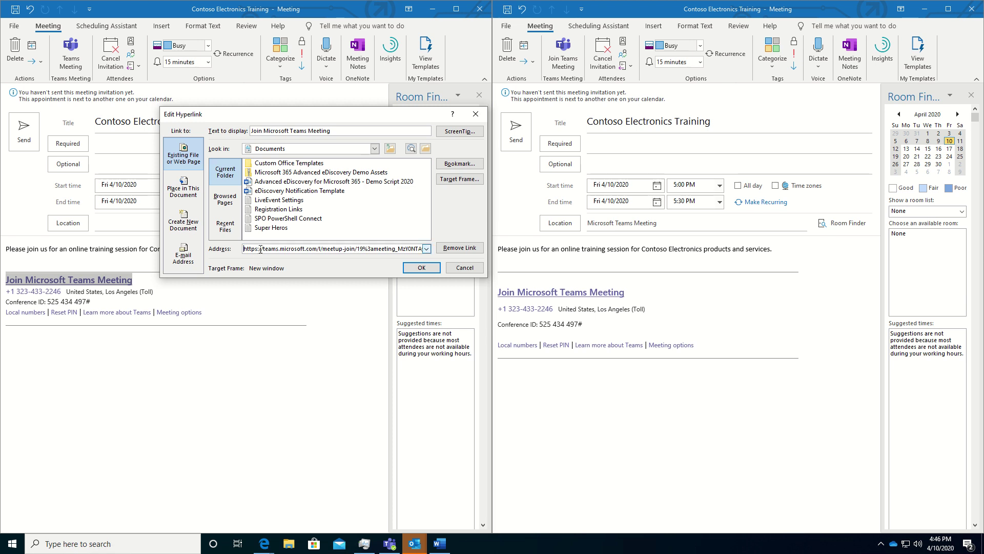
{"action": "double_click", "coordinate": [298, 248]}
{"action": "key", "text": "Delete"}
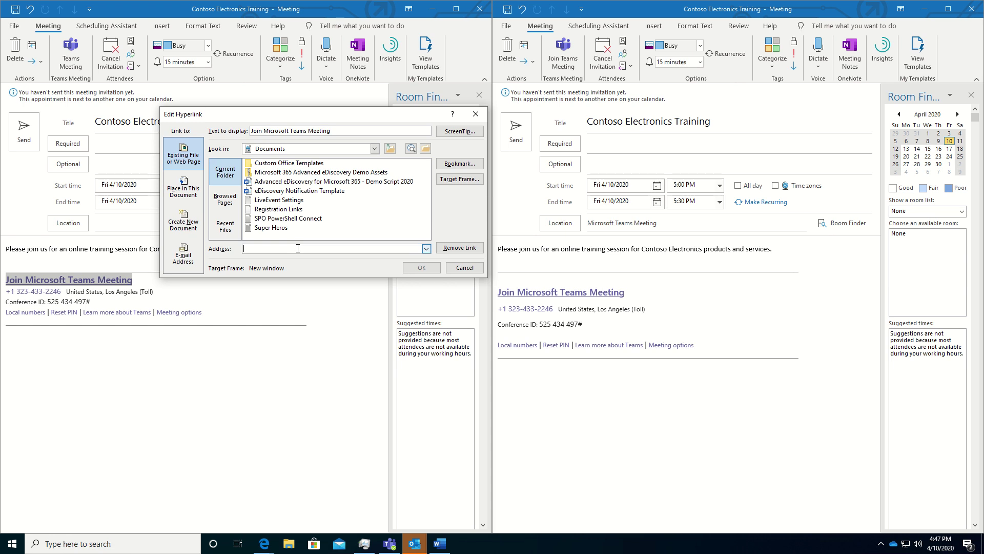
{"action": "key", "text": "ctrl+v"}
{"action": "key", "text": "Home"}
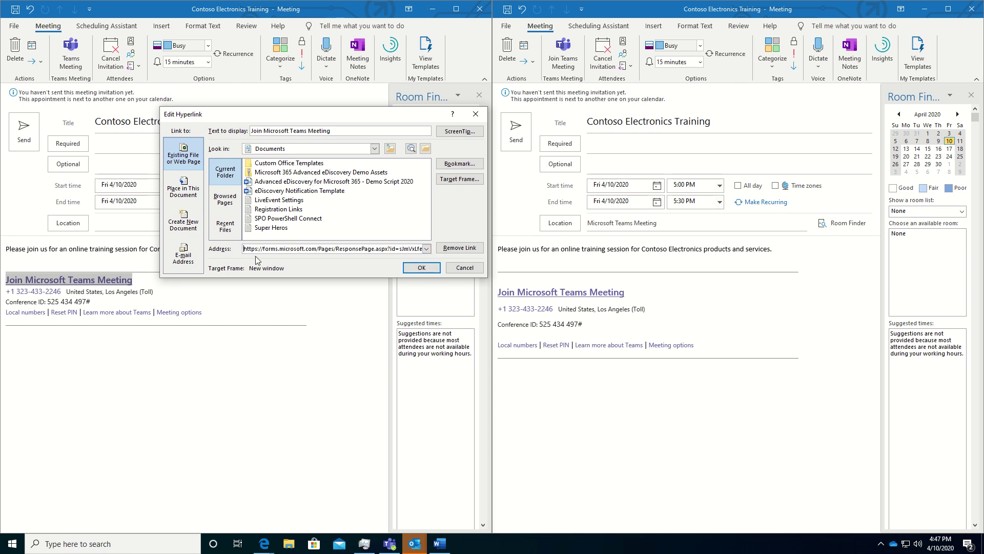
{"action": "left_click", "coordinate": [418, 268]}
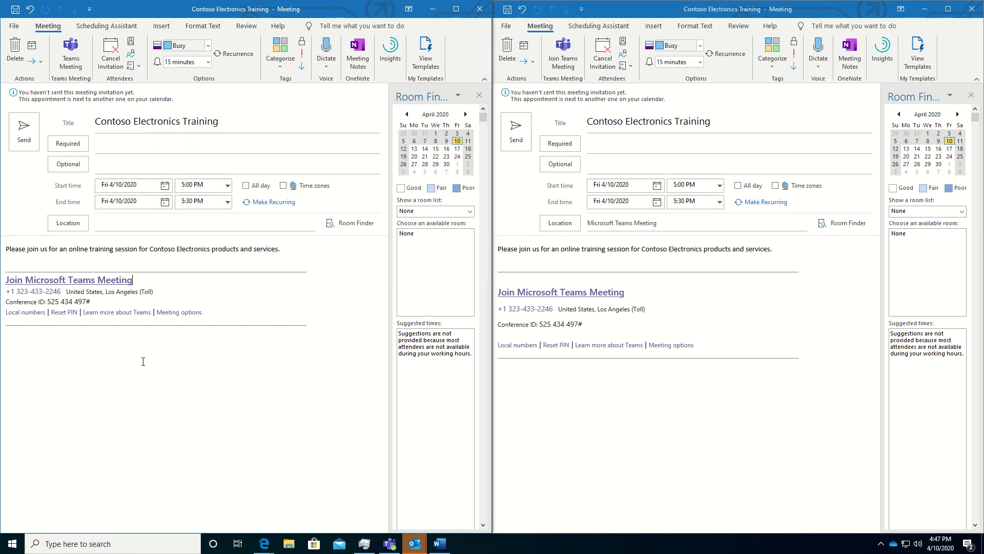
{"action": "left_click", "coordinate": [112, 223]}
{"action": "type", "text": "Microsoft Teams"}
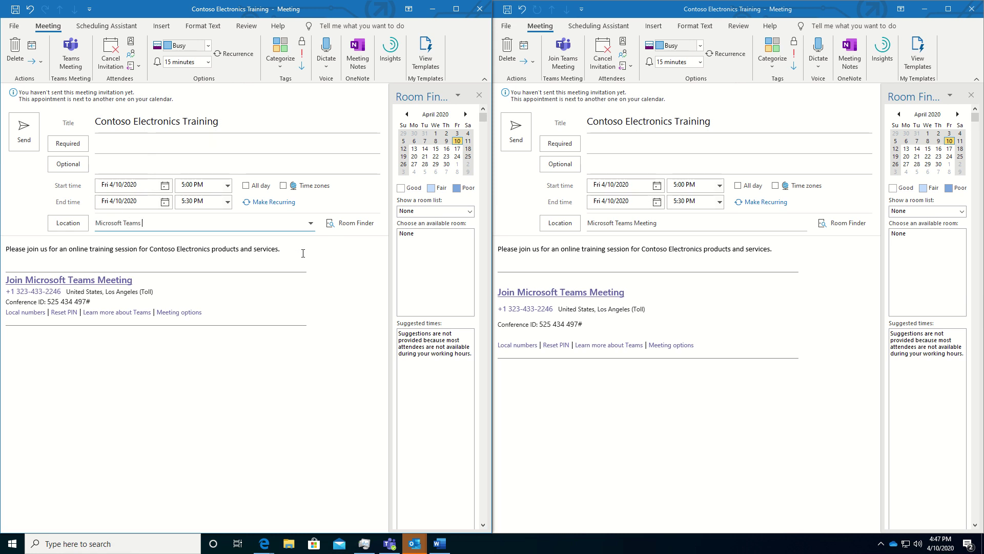
{"action": "type", "text": " Online Training"}
- Add a suggested colleague as a required attendee on the original Teams invite
{"action": "left_click", "coordinate": [609, 143]}
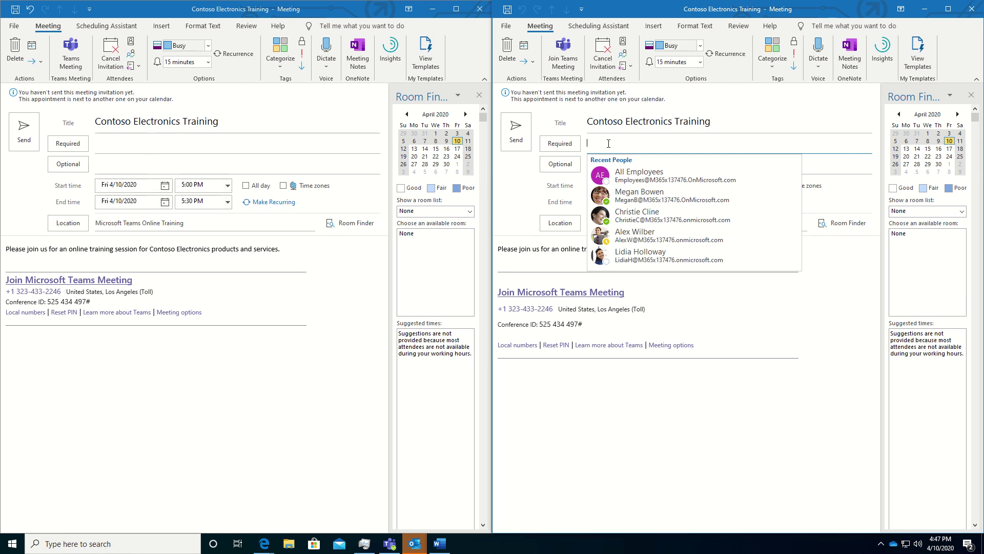
{"action": "type", "text": "Meg"}
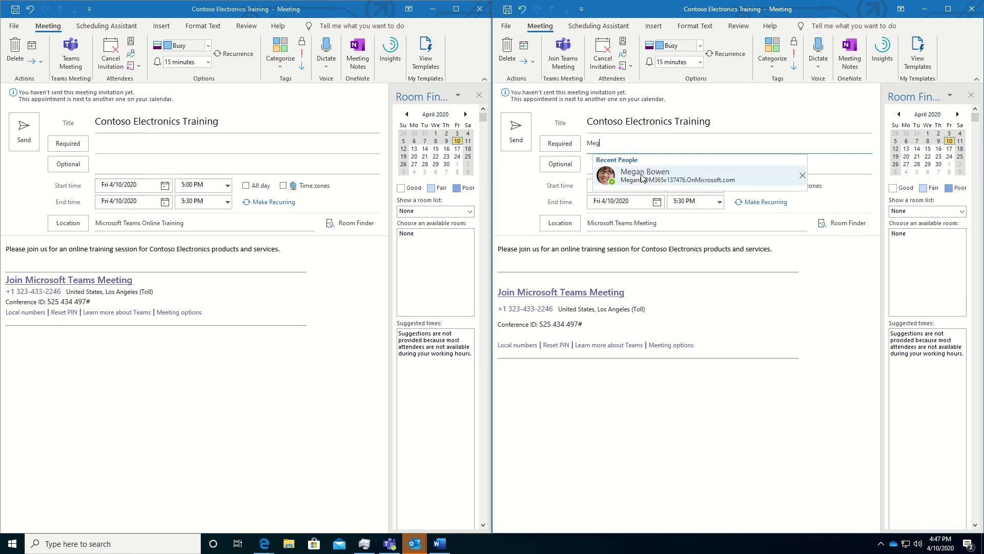
{"action": "left_click", "coordinate": [642, 177]}
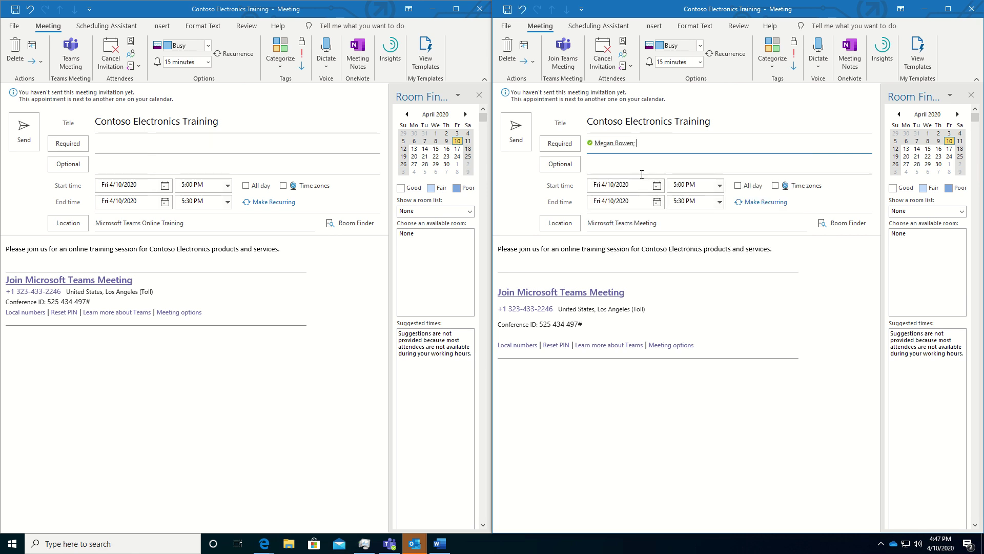
- Address the registration-link invite to All Employees and send the original Teams invite
{"action": "left_click", "coordinate": [106, 143]}
{"action": "type", "text": "all"}
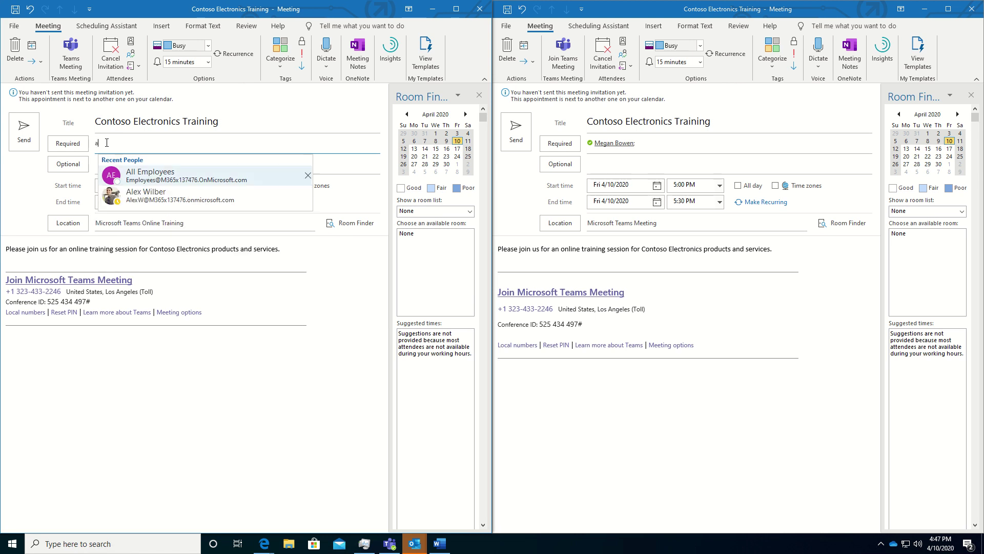
{"action": "left_click", "coordinate": [142, 175]}
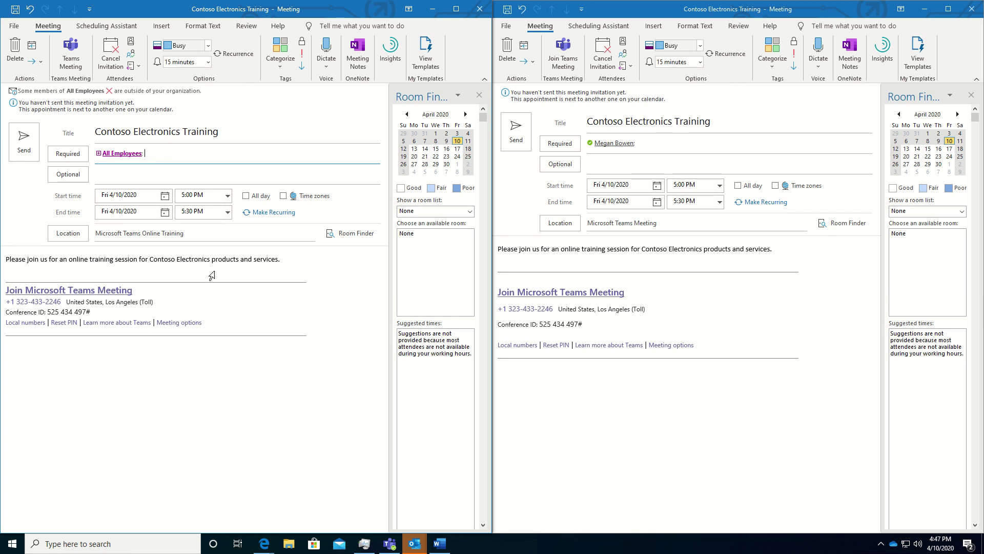
{"action": "left_click", "coordinate": [512, 137]}
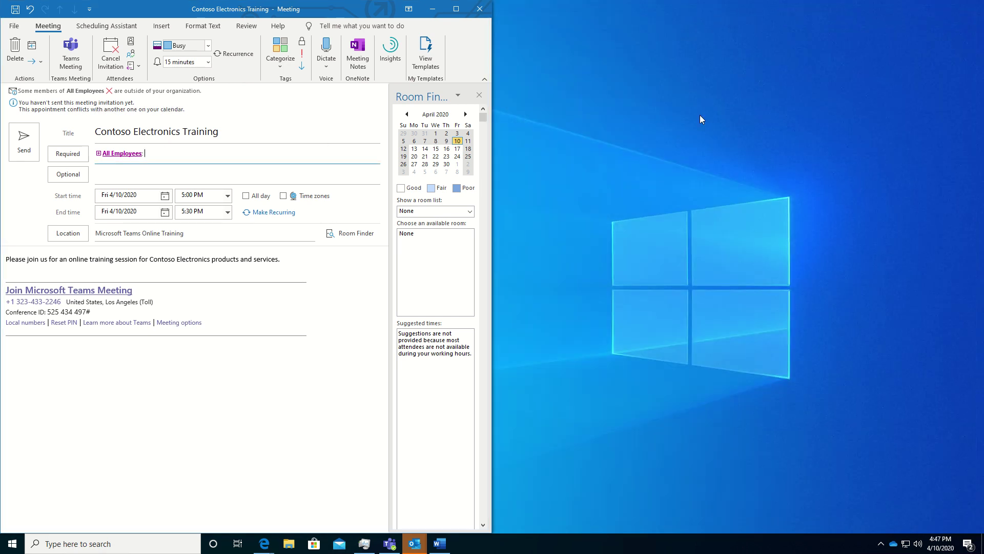
- Send the registration-link invite, then check the Outlook web inbox in Edge for it
{"action": "left_click", "coordinate": [26, 146]}
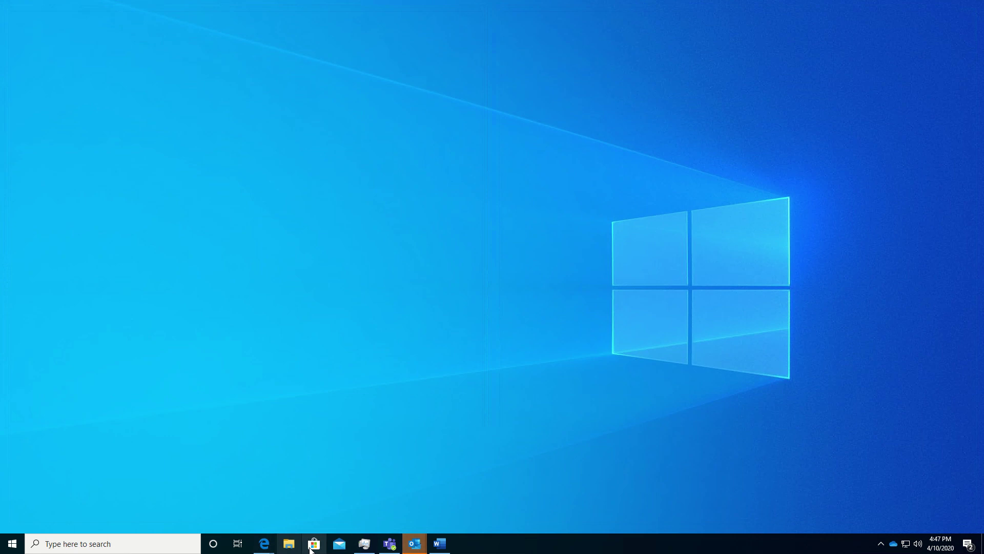
{"action": "mouse_move", "coordinate": [263, 546]}
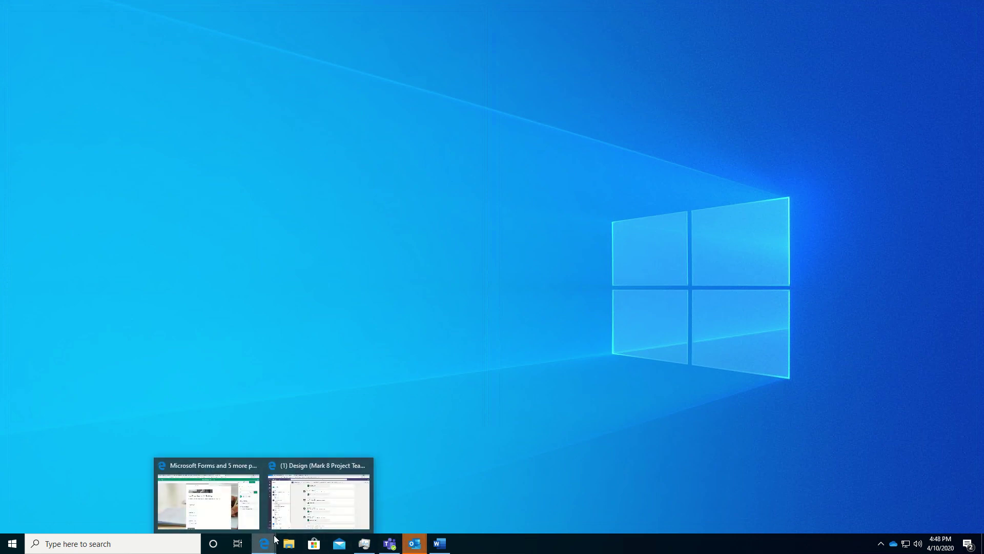
{"action": "left_click", "coordinate": [310, 504]}
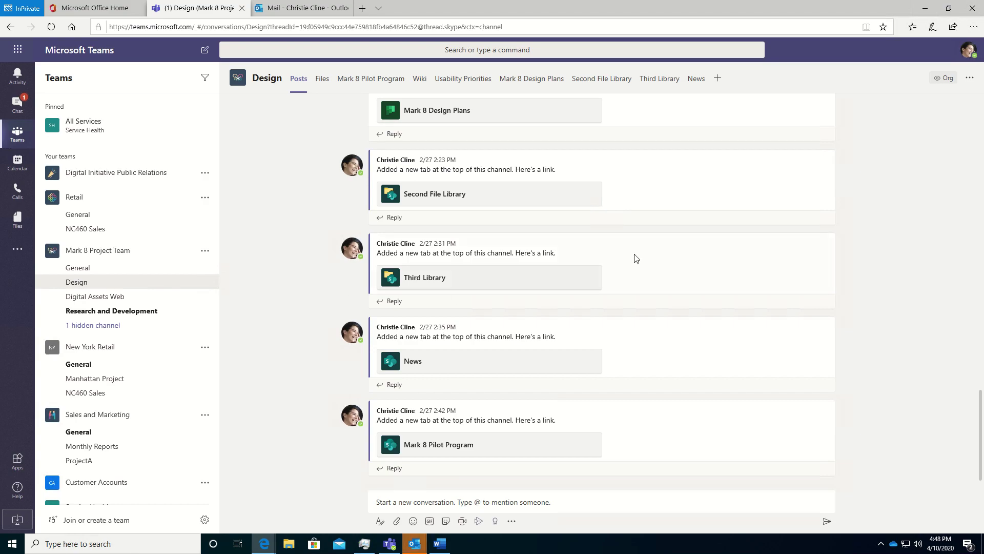
{"action": "left_click", "coordinate": [303, 11]}
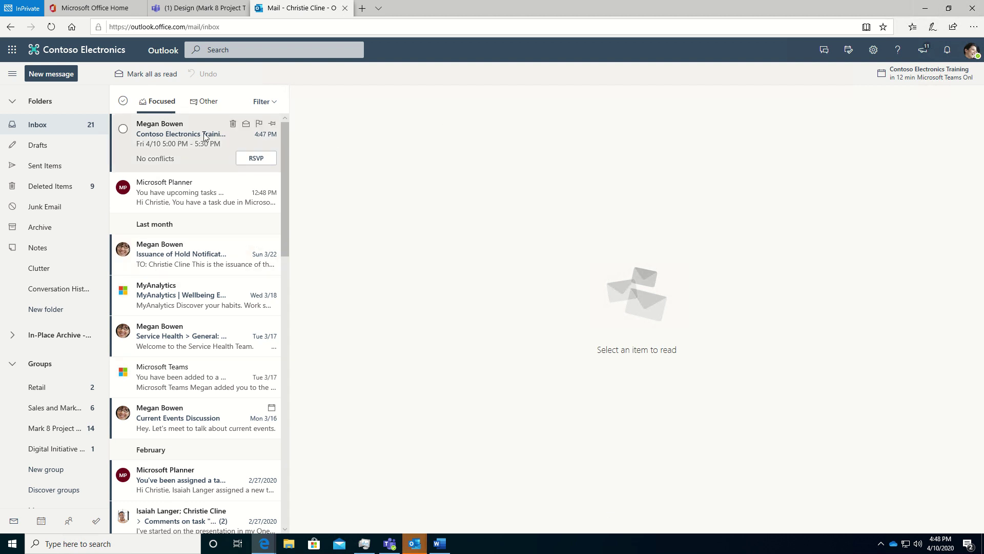
- Open the Contoso Electronics Training invite and follow its meeting link to the registration form
{"action": "left_click", "coordinate": [177, 143]}
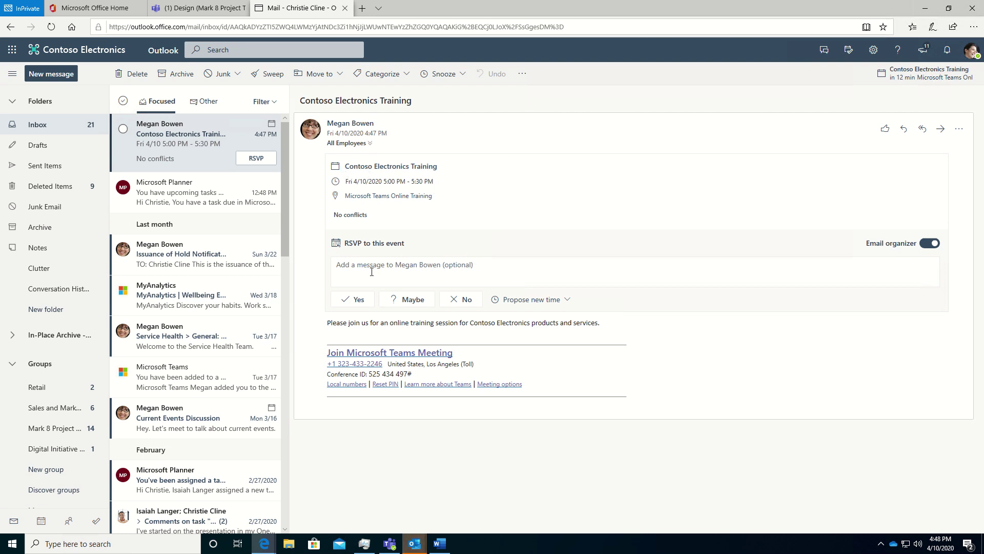
{"action": "left_click", "coordinate": [355, 299]}
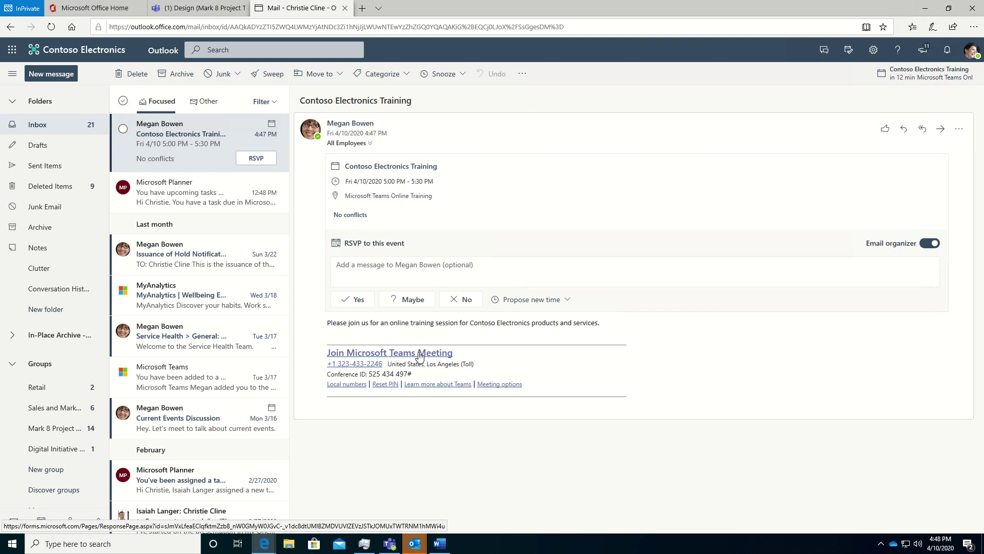
{"action": "left_click", "coordinate": [419, 355]}
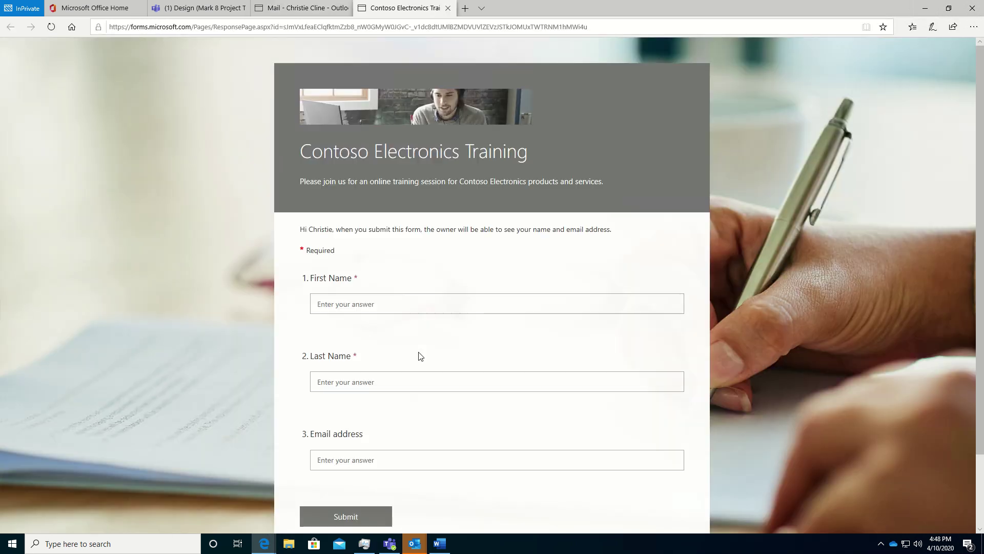
- Fill in the attendee's first name, last name and email address, and submit the registration
{"action": "scroll", "coordinate": [395, 246], "scroll_direction": "down", "scroll_amount": 3}
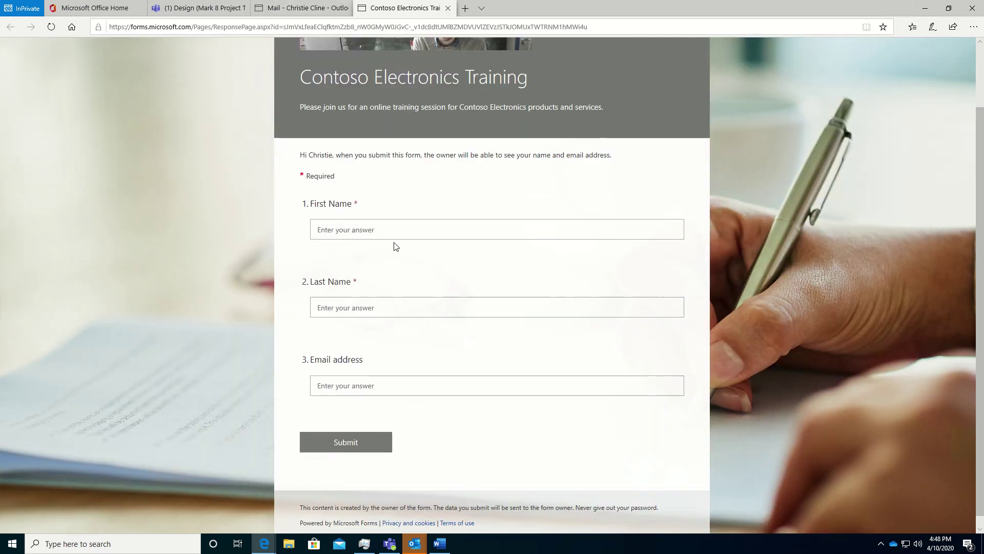
{"action": "left_click", "coordinate": [363, 235]}
{"action": "type", "text": "Christie"}
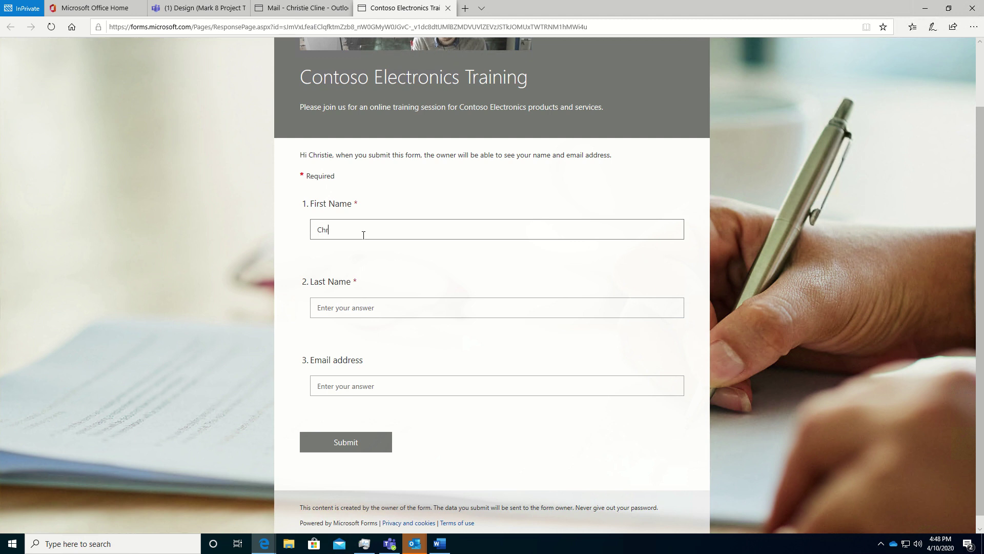
{"action": "key", "text": "Tab"}
{"action": "type", "text": "Cline"}
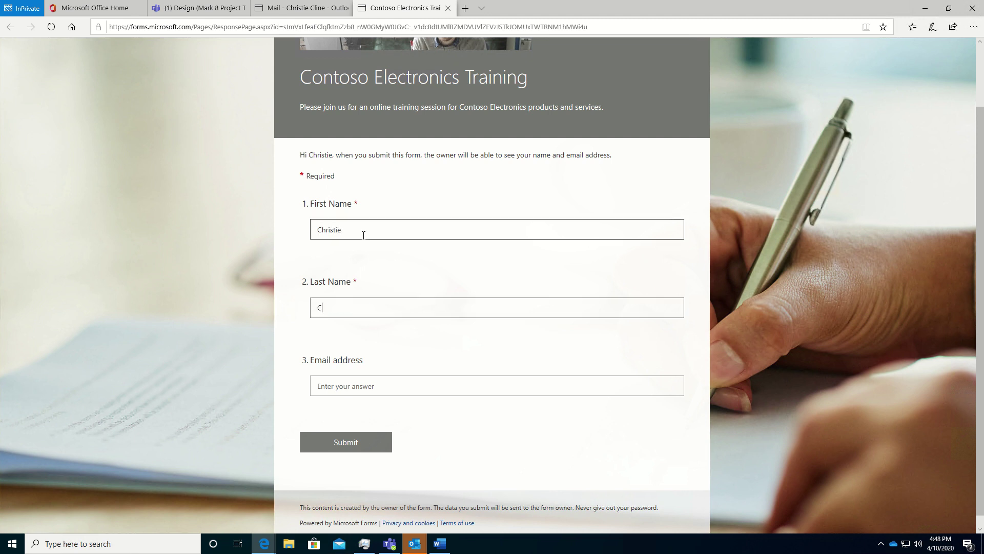
{"action": "key", "text": "Tab"}
{"action": "type", "text": "C"}
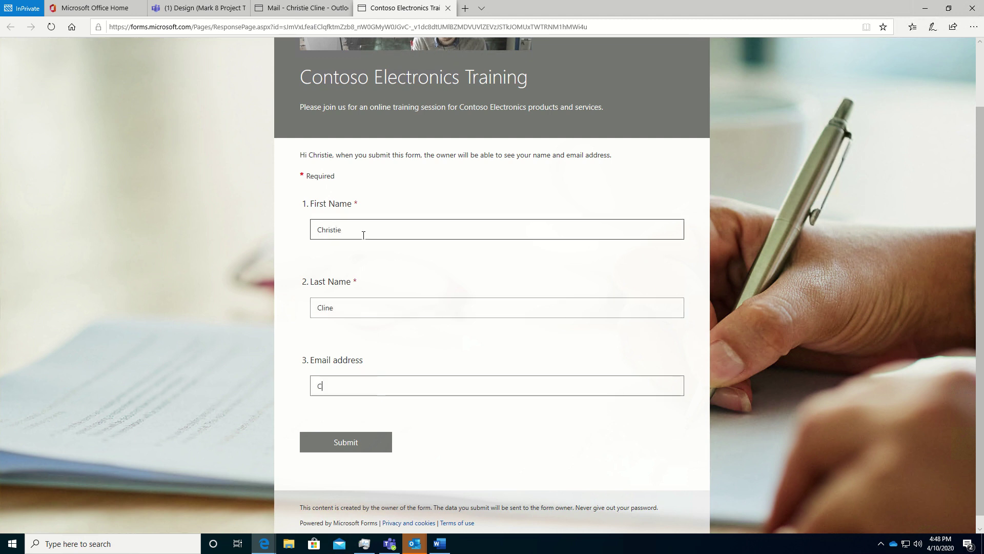
{"action": "type", "text": "hristieC"}
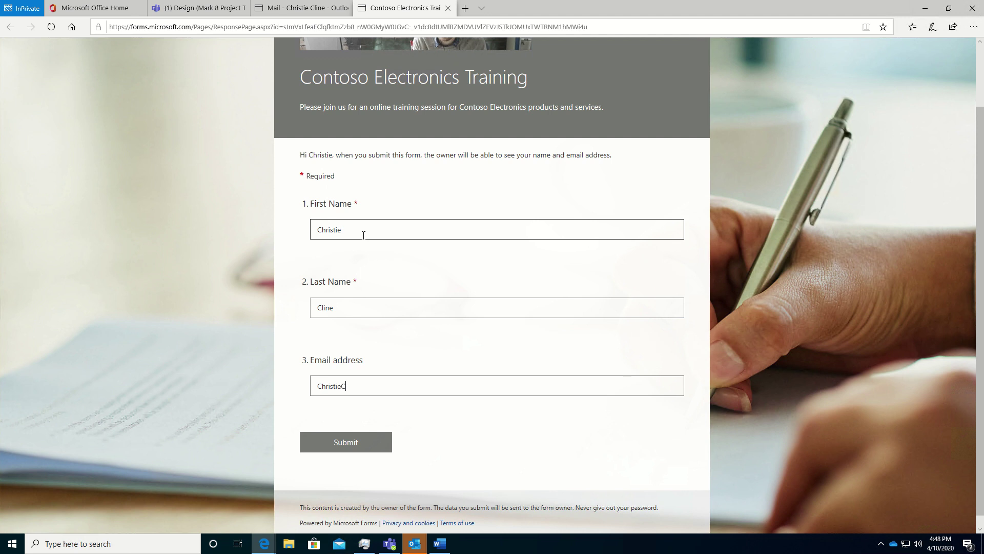
{"action": "type", "text": "@Contoso.com"}
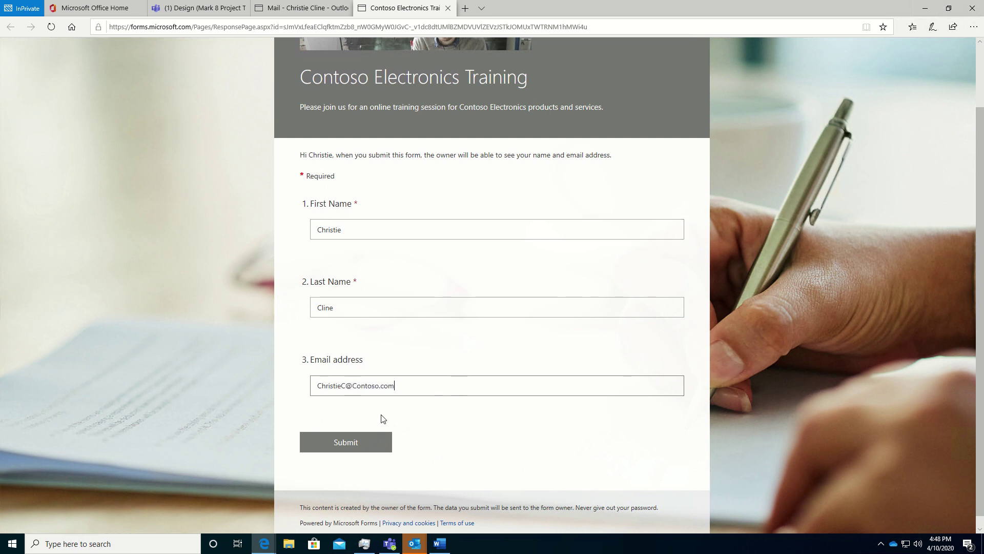
{"action": "left_click", "coordinate": [343, 442]}
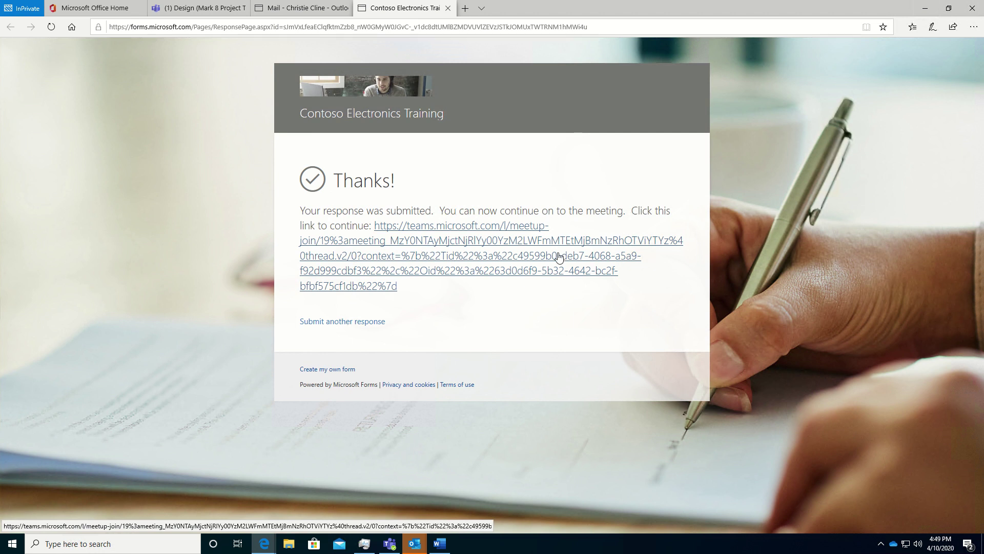
- Follow the Teams meeting link and continue in the browser without camera or mic access, signing in
{"action": "left_click", "coordinate": [479, 240]}
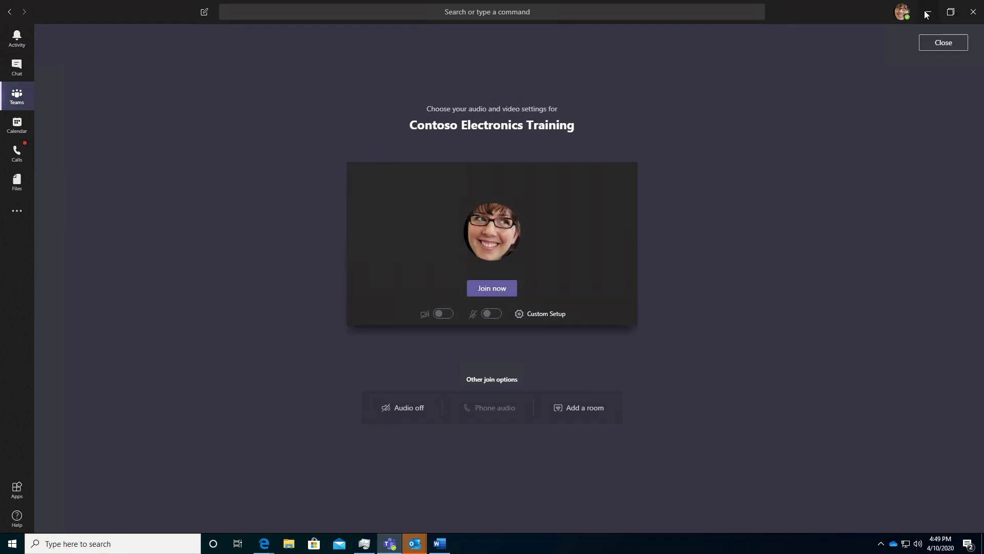
{"action": "left_click", "coordinate": [929, 11]}
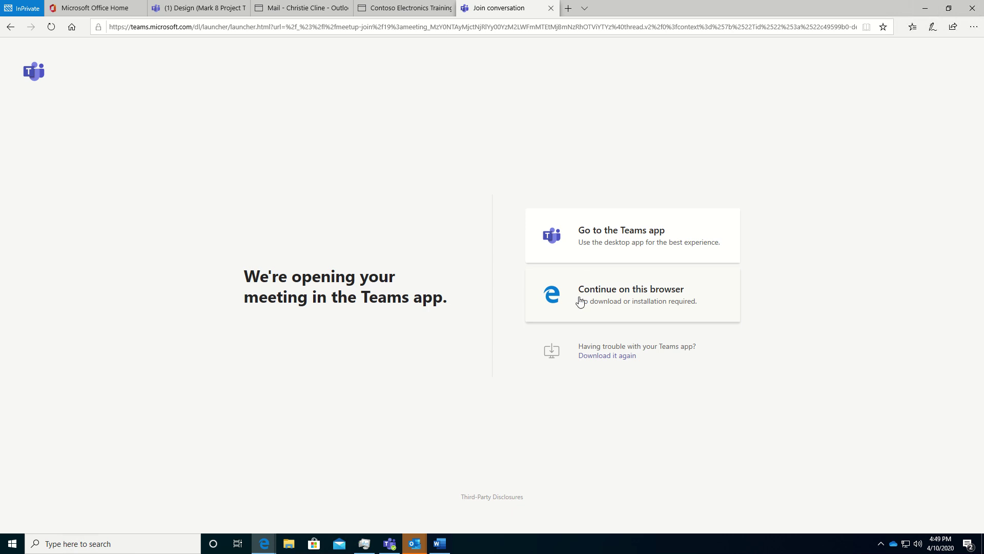
{"action": "left_click", "coordinate": [608, 294]}
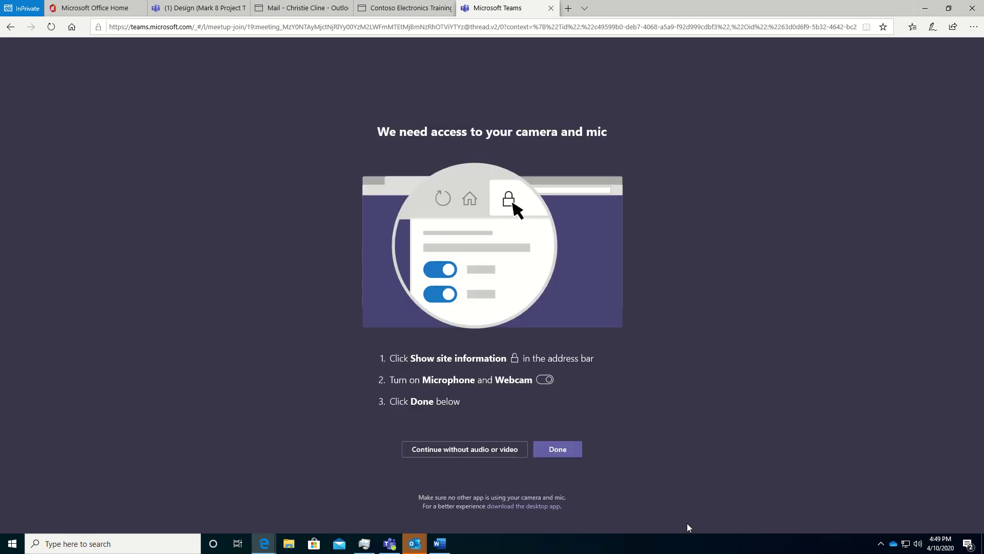
{"action": "left_click", "coordinate": [463, 447]}
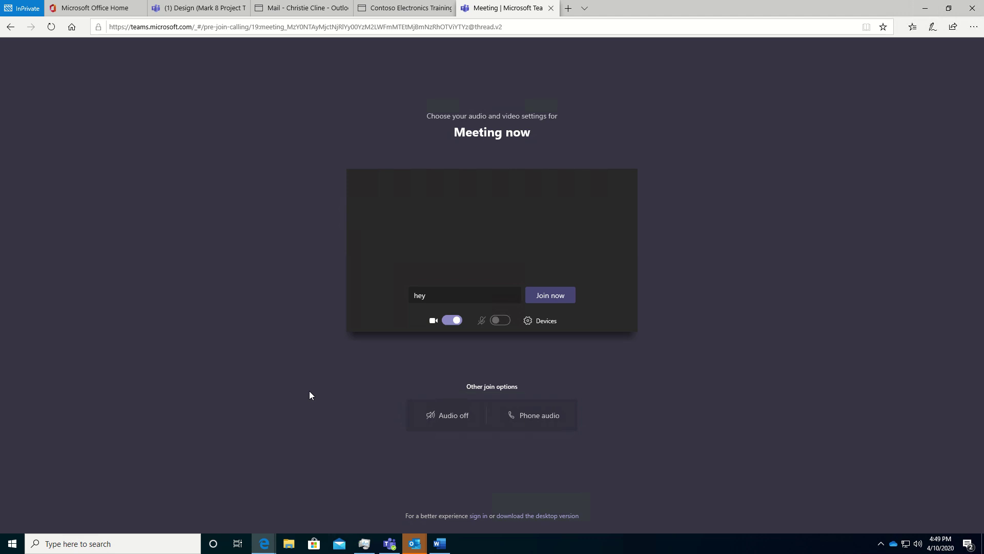
{"action": "left_click", "coordinate": [478, 515]}
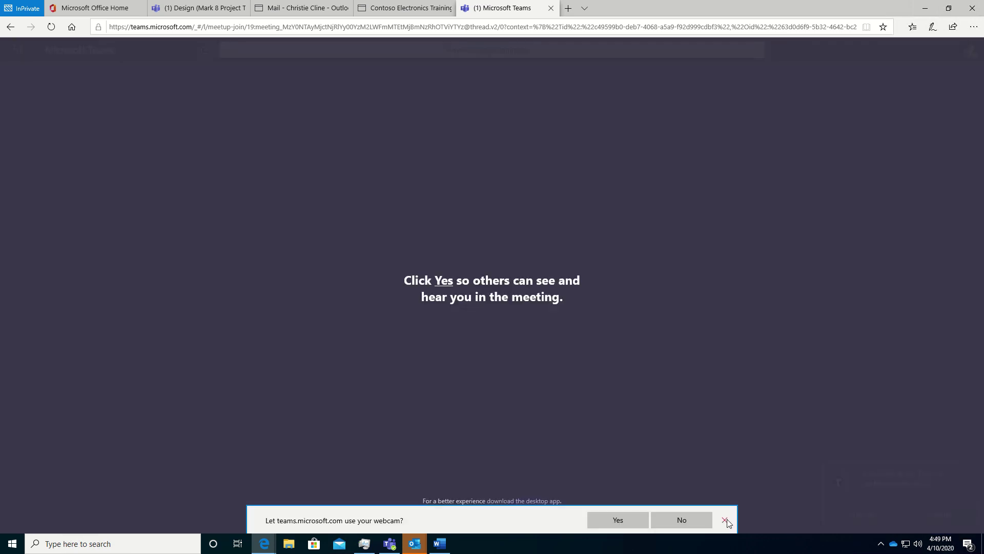
- Join the Contoso Electronics Training meeting without audio or video and dismiss the no-microphone warning
{"action": "left_click", "coordinate": [726, 518]}
{"action": "left_click", "coordinate": [480, 451]}
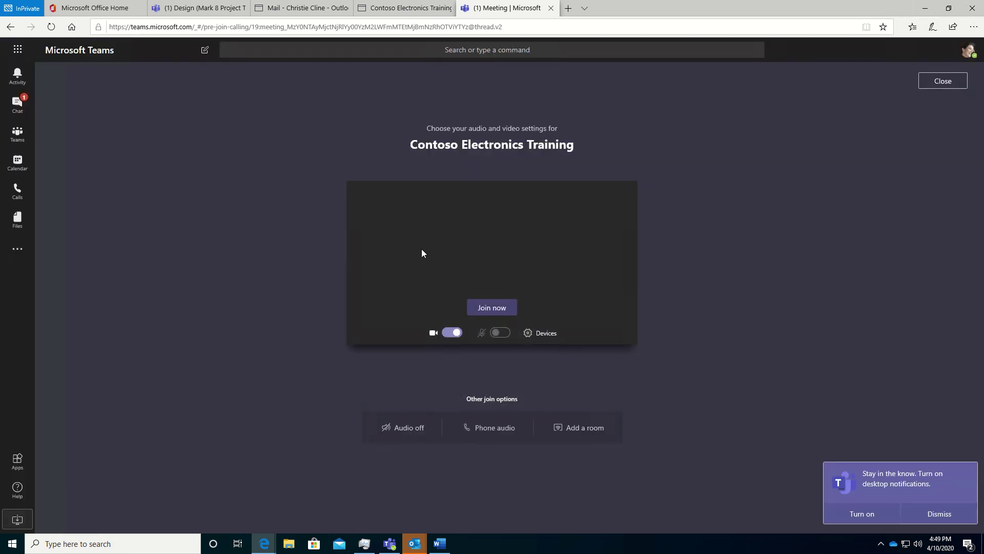
{"action": "left_click", "coordinate": [491, 308]}
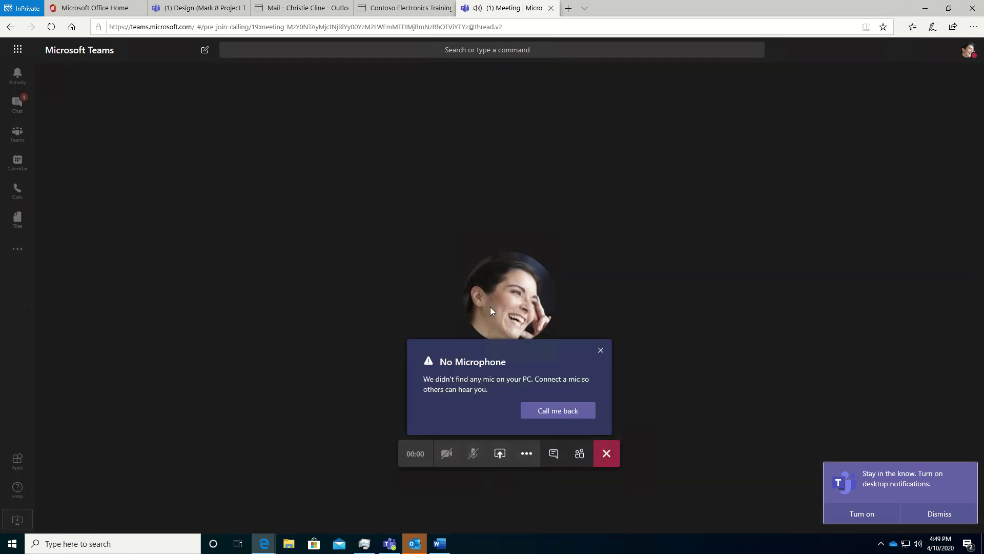
{"action": "left_click", "coordinate": [600, 352]}
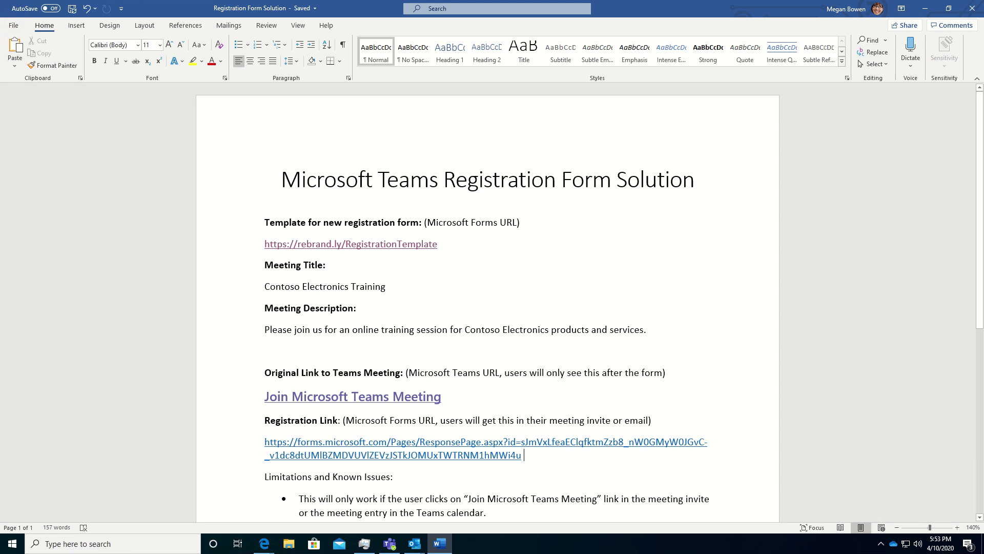
- Export the form's single response to Excel and open Contoso Electronics Training.xlsx
{"action": "mouse_move", "coordinate": [265, 548]}
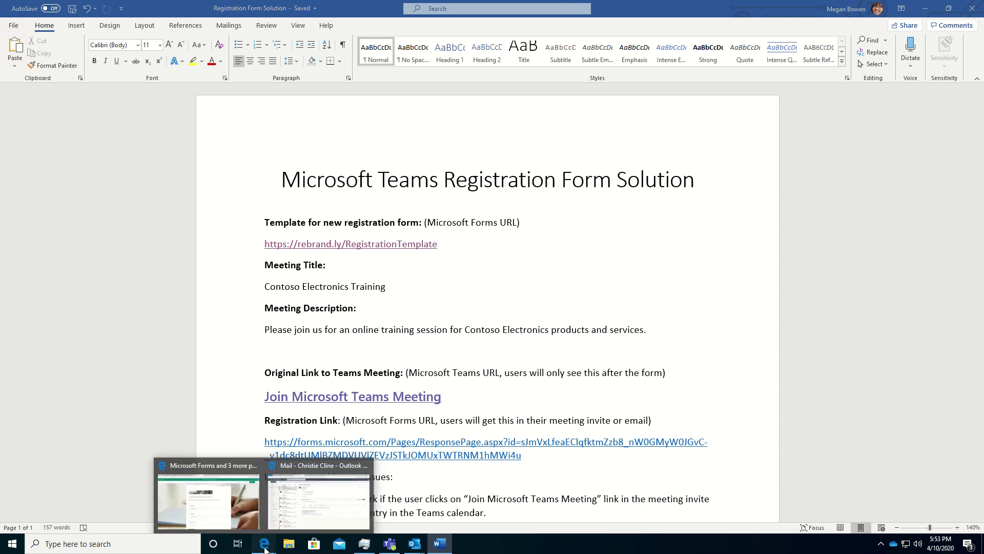
{"action": "left_click", "coordinate": [216, 497]}
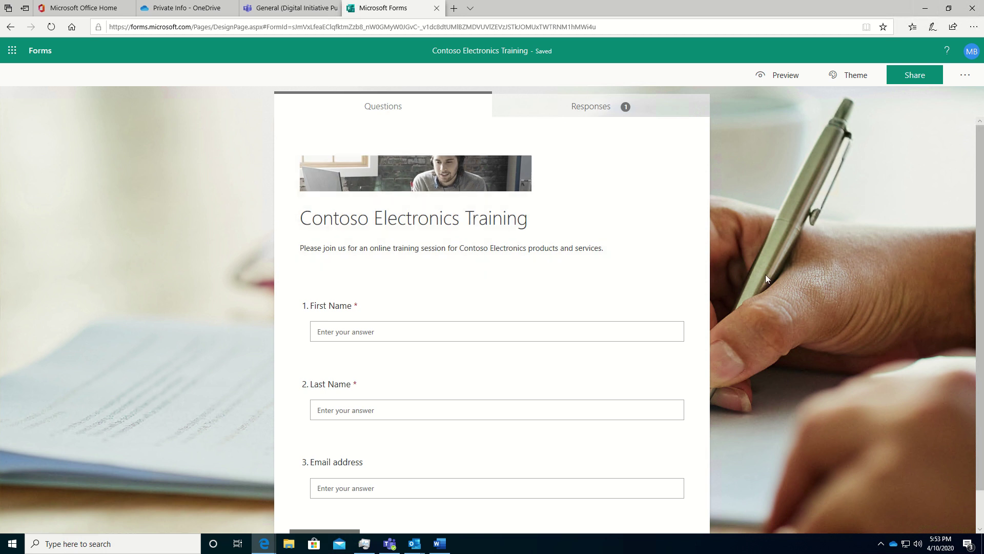
{"action": "left_click", "coordinate": [585, 111]}
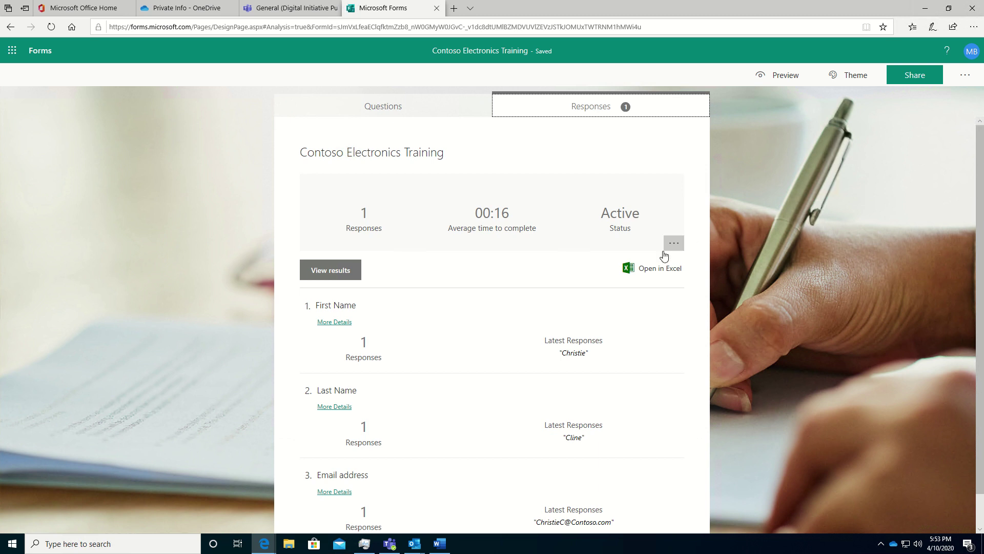
{"action": "left_click", "coordinate": [654, 274]}
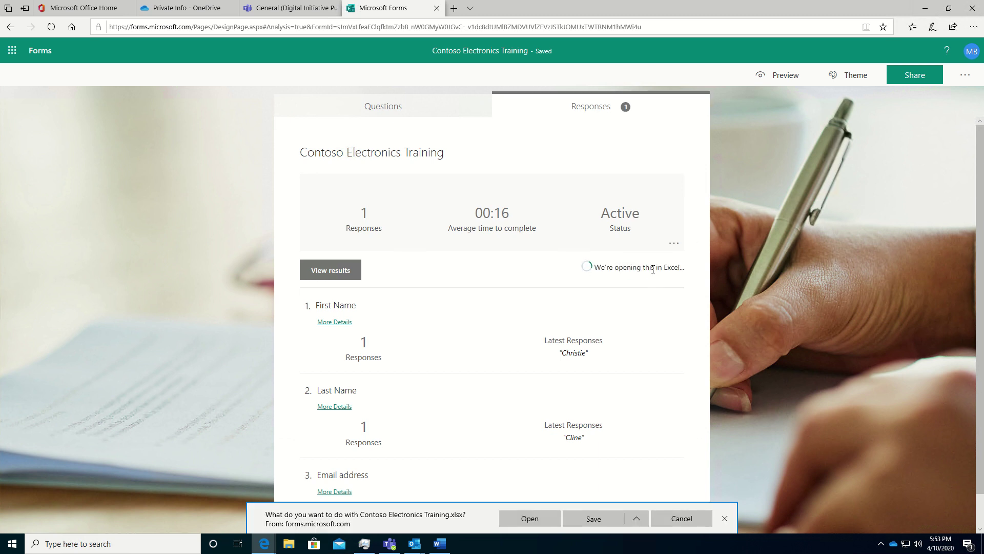
{"action": "left_click", "coordinate": [526, 522]}
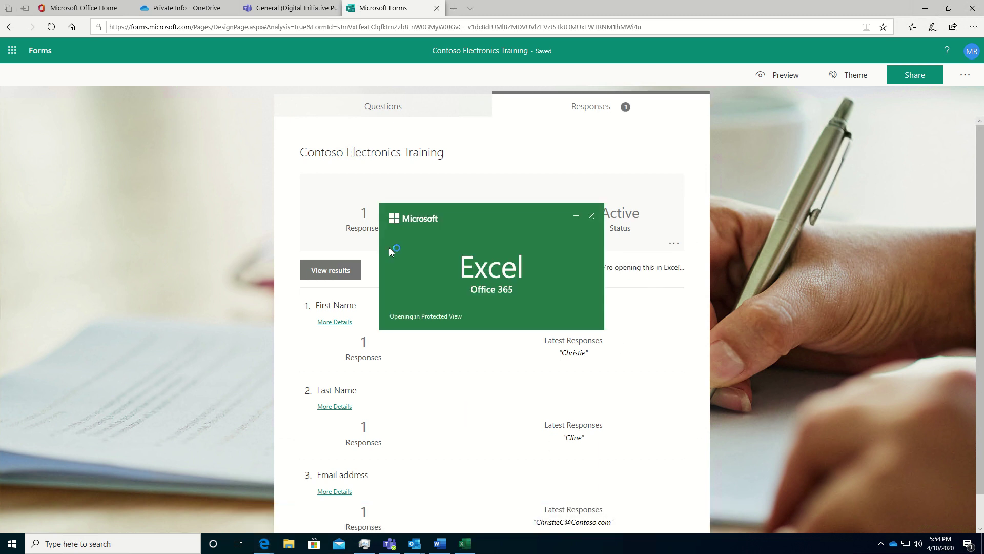